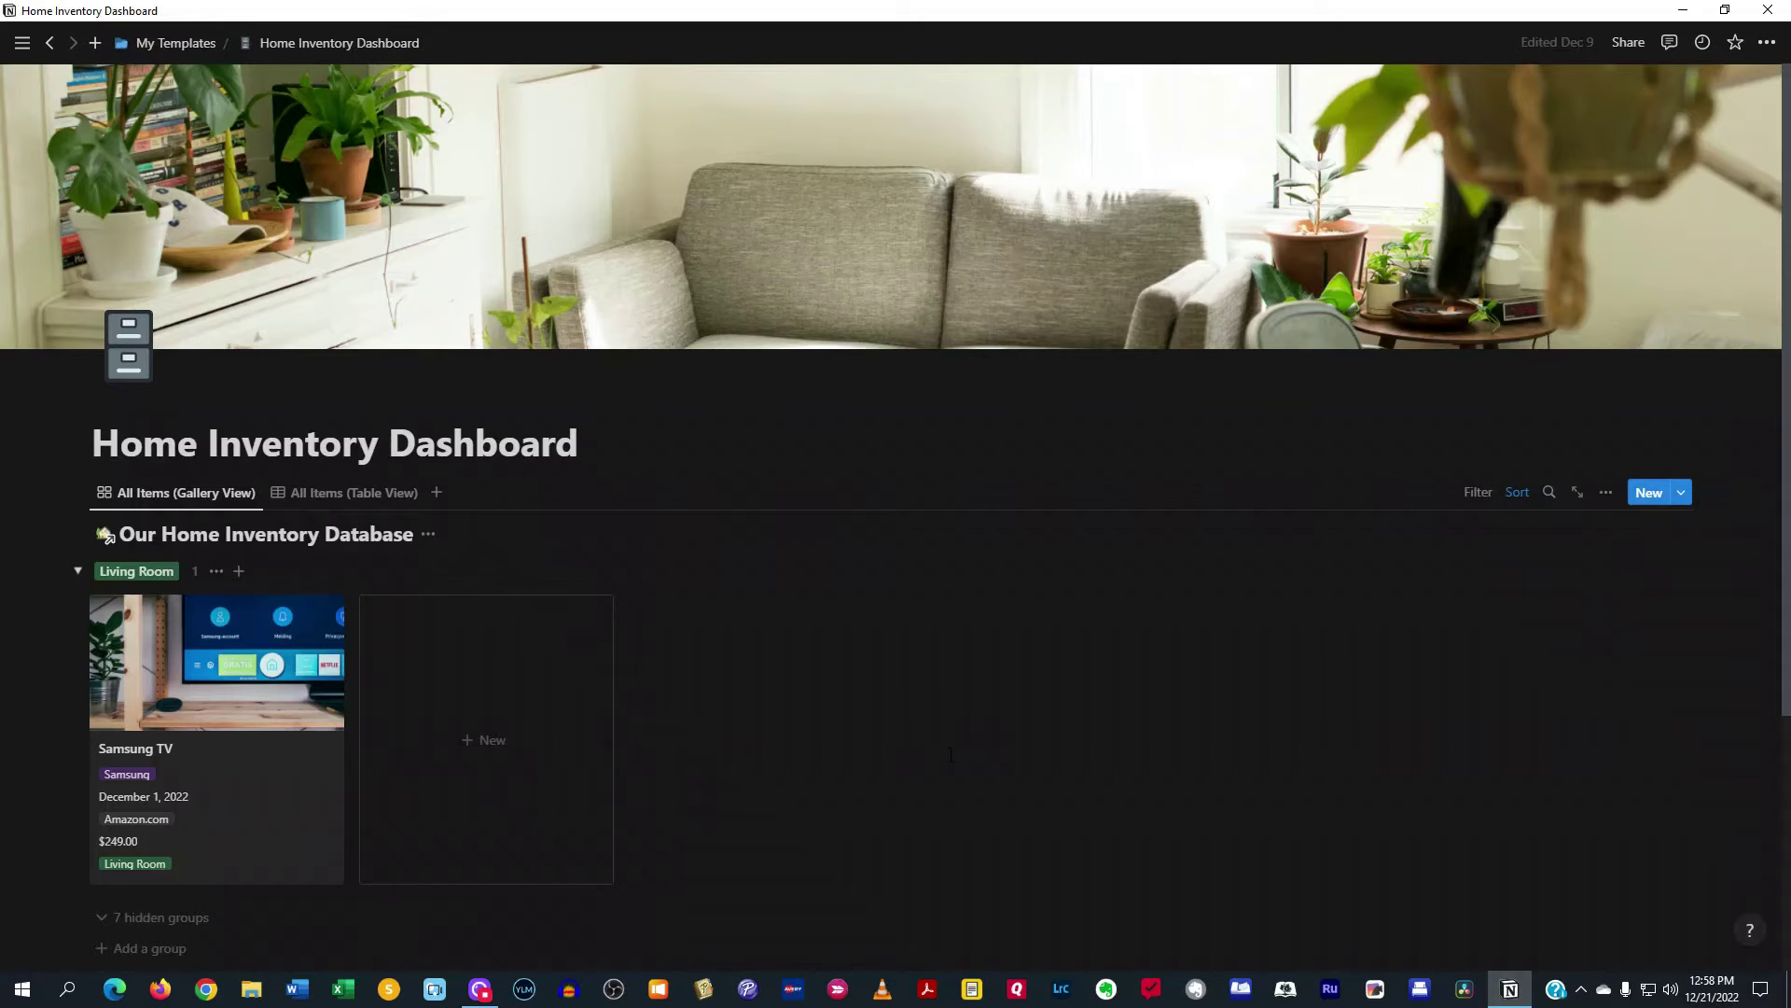
# - Scroll the All Items gallery to view the Samsung TV card under Living Room
pyautogui.scroll(-3, 950, 754)
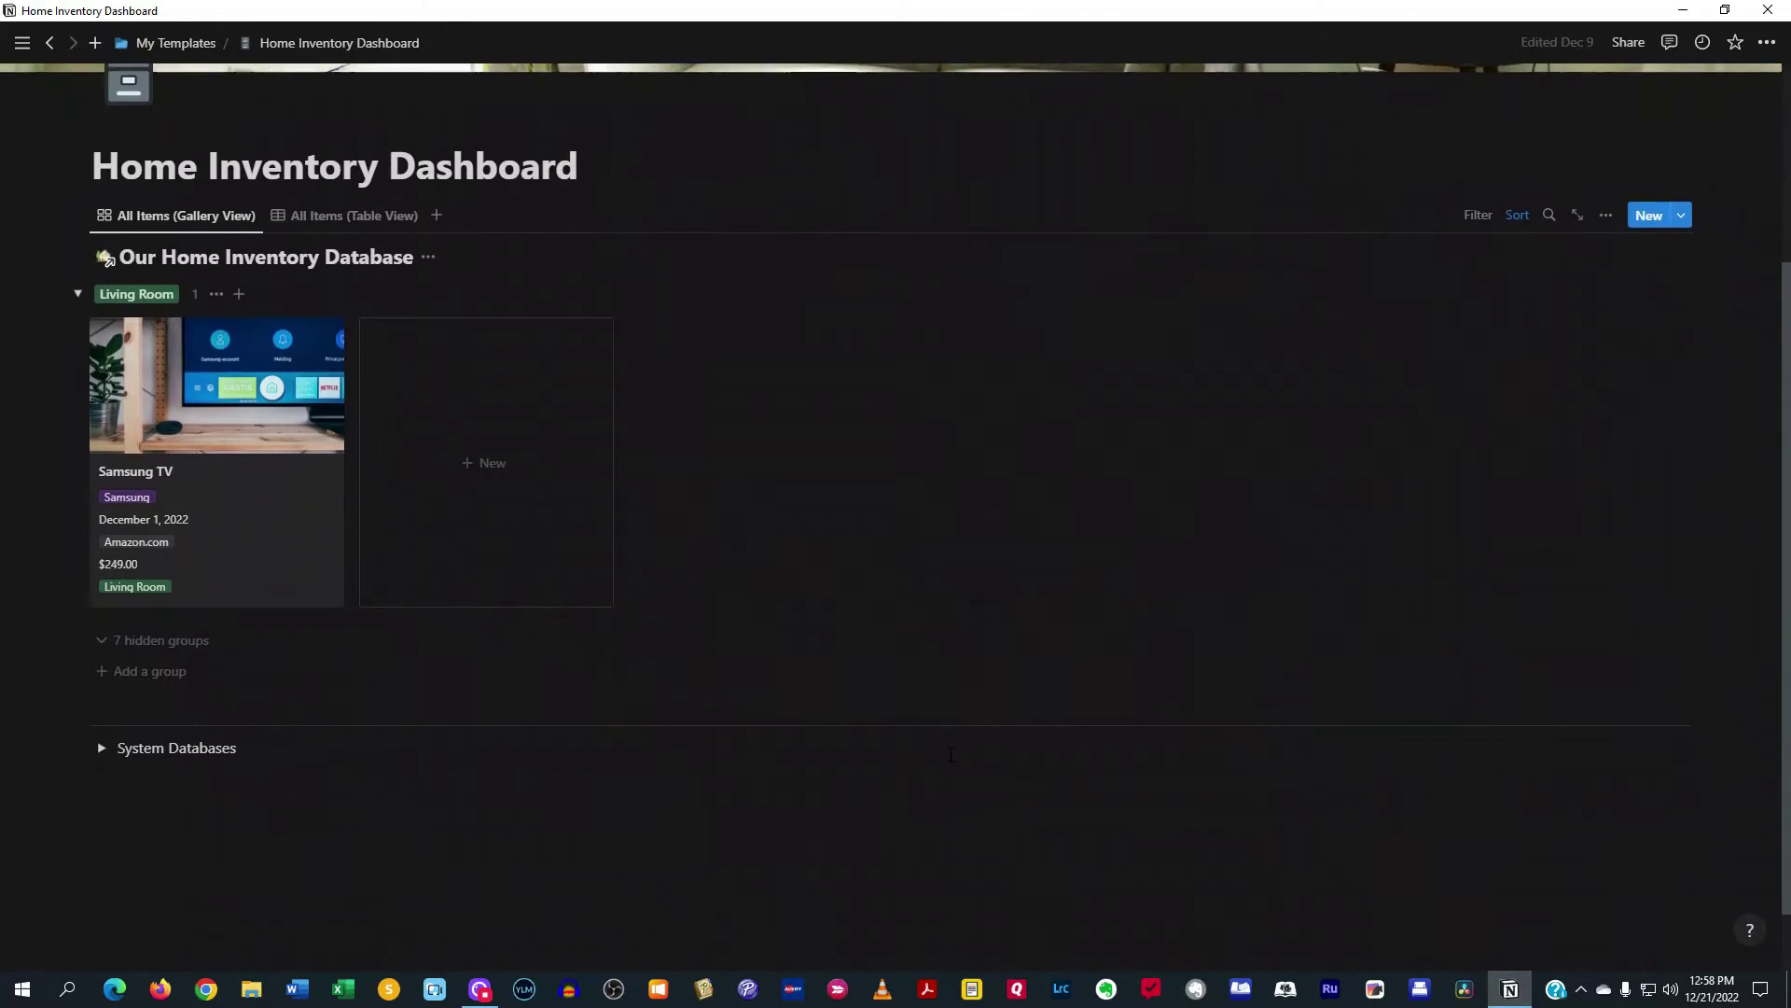
# - Expand the System Databases toggle to reveal Our Home Inventory Database
pyautogui.scroll(3, 950, 755)
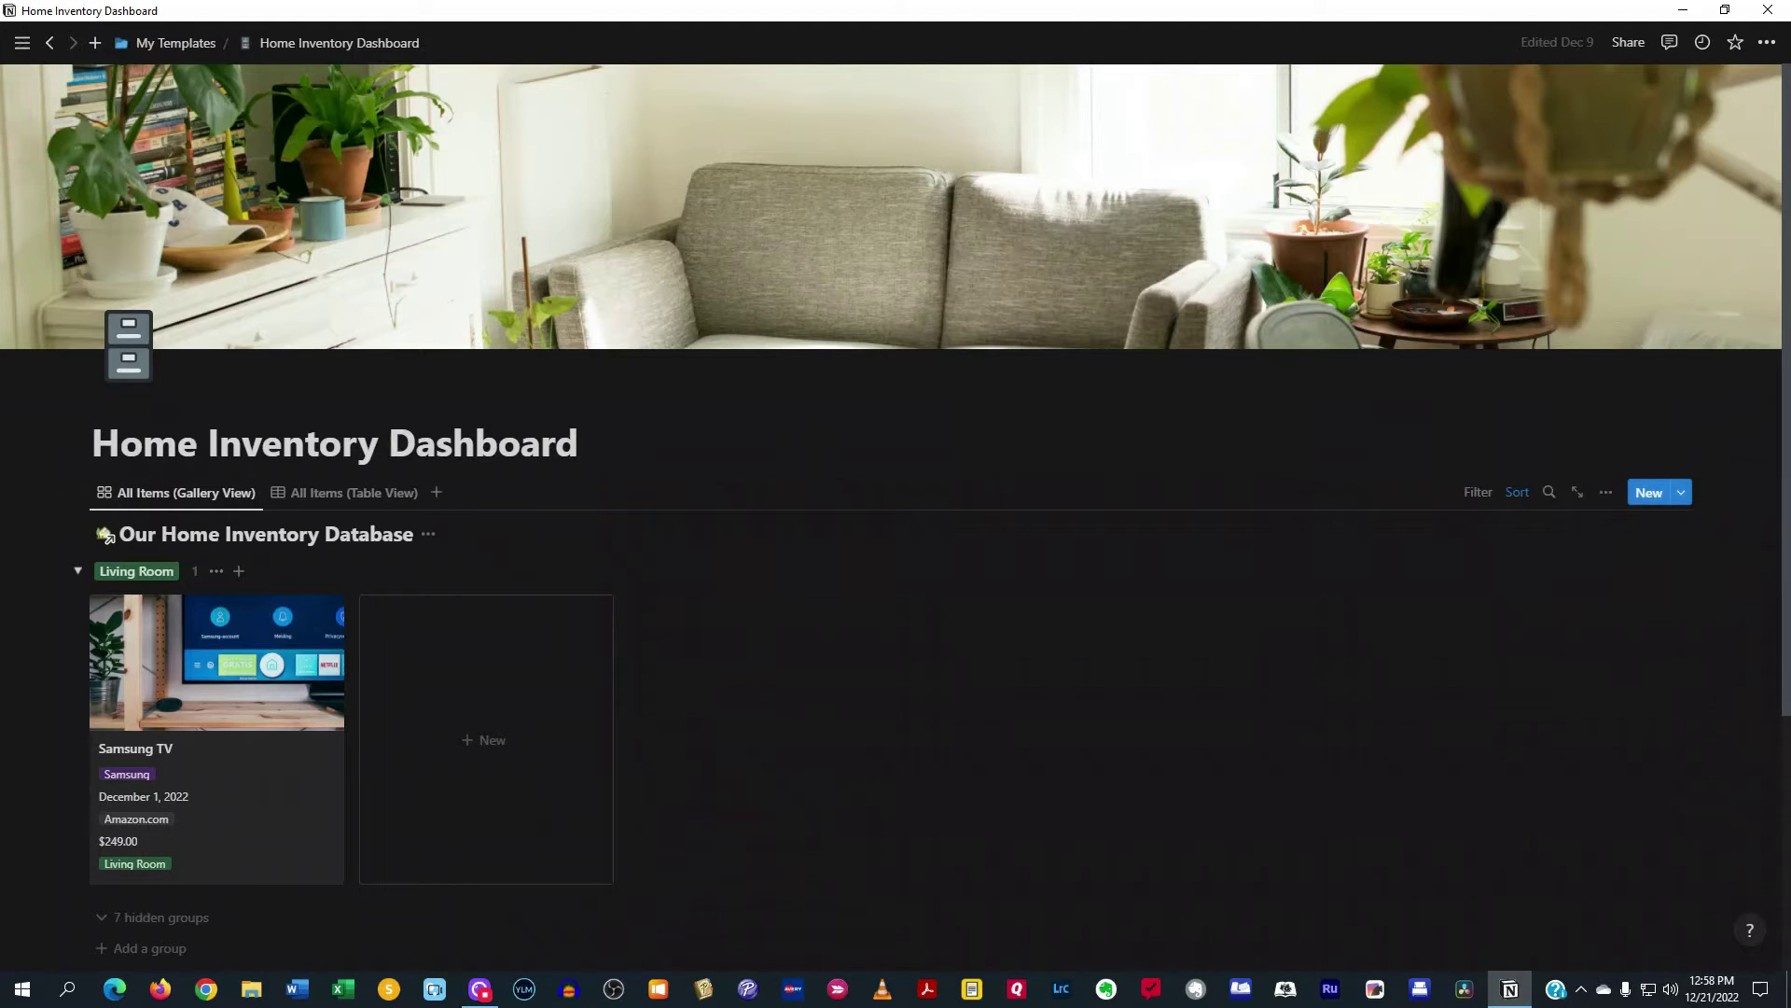
pyautogui.scroll(-1, 783, 804)
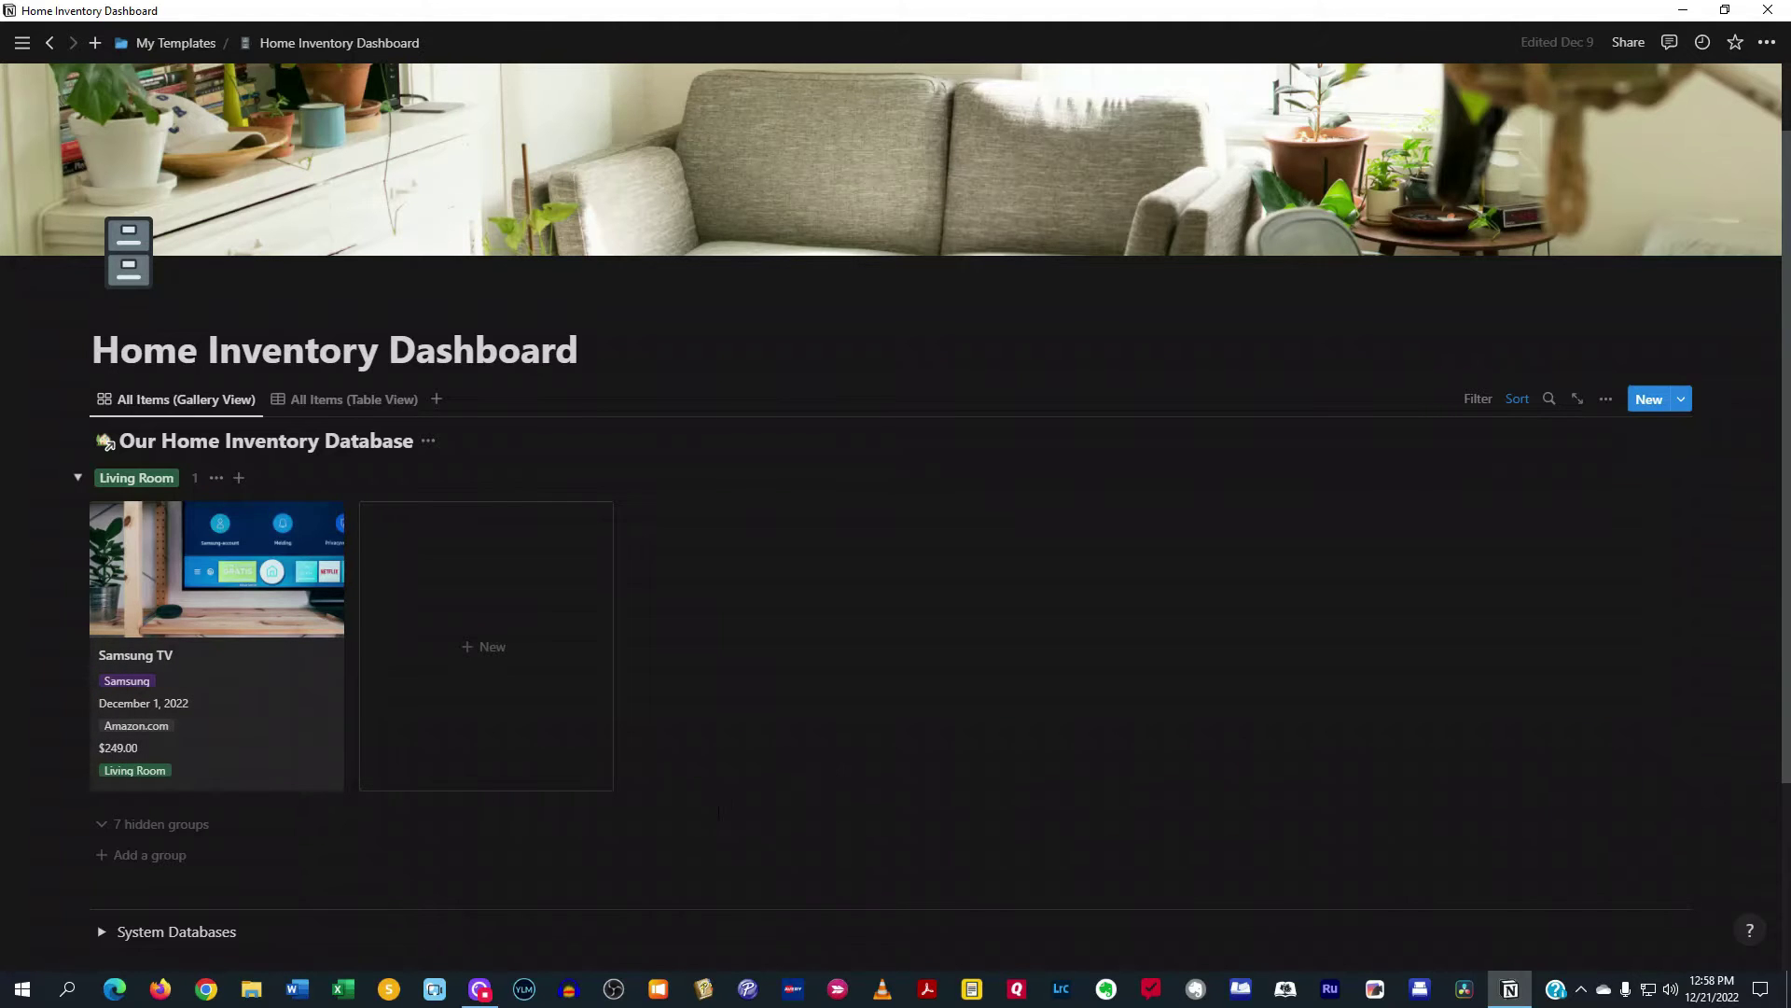
pyautogui.scroll(-2, 235, 648)
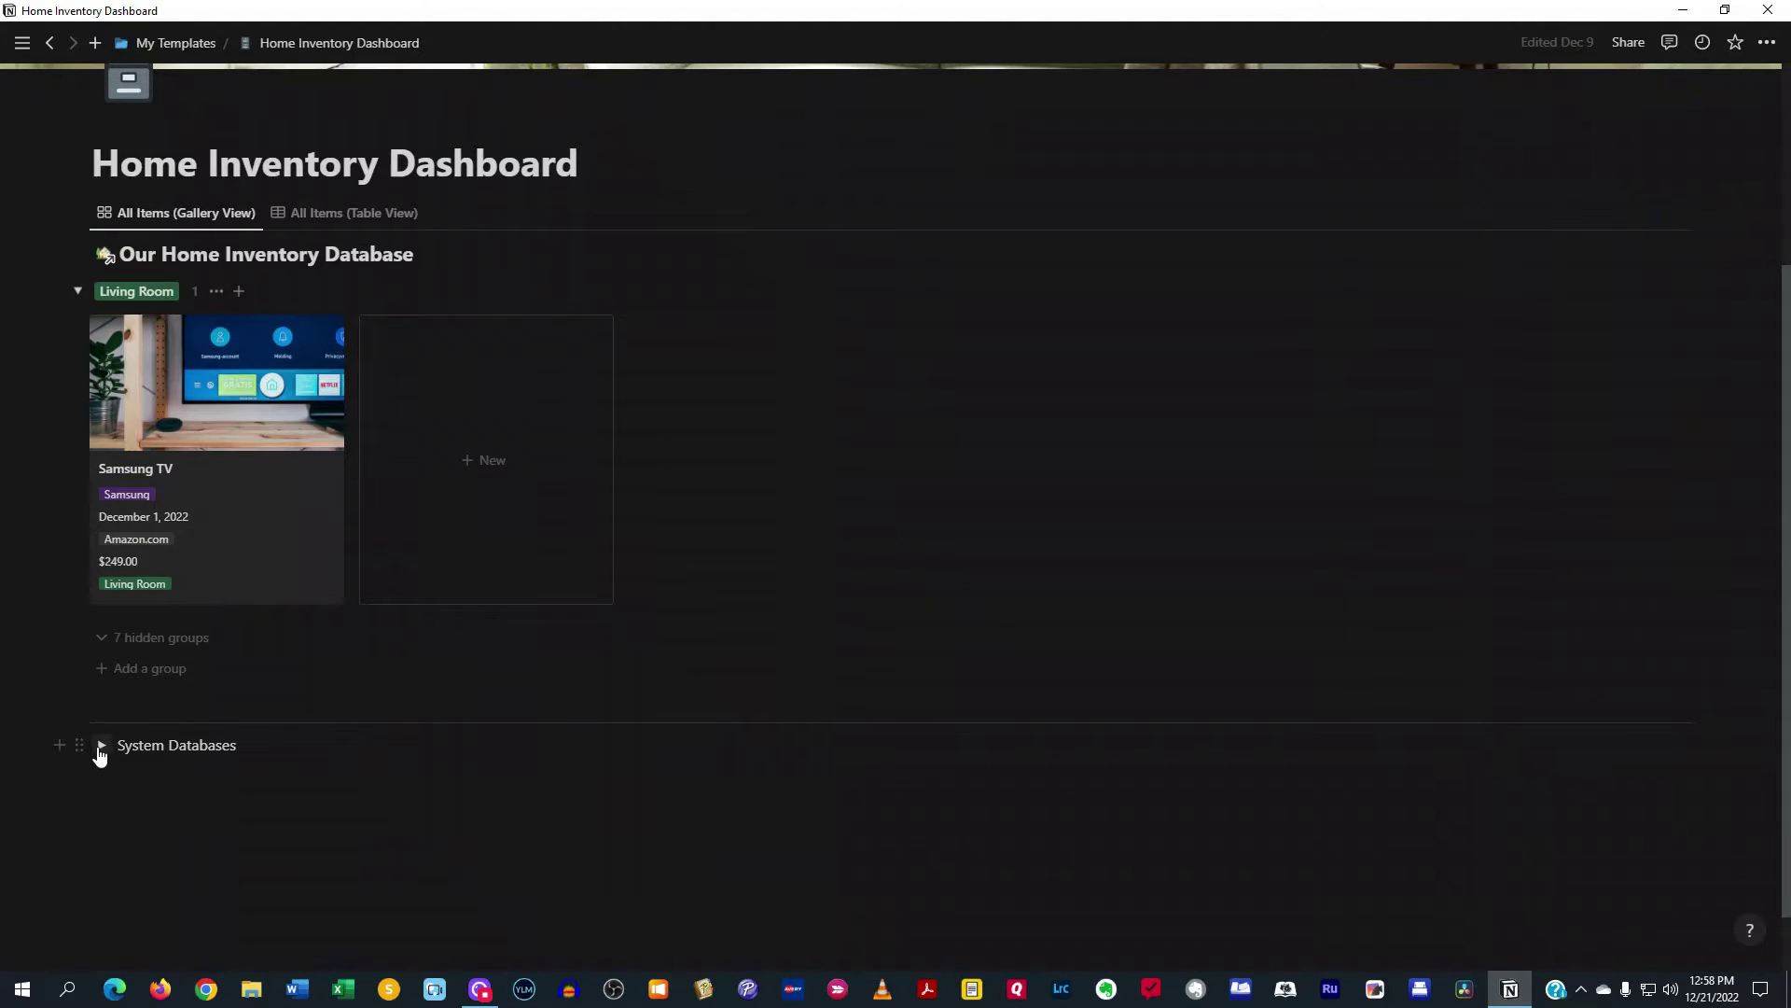
pyautogui.click(100, 744)
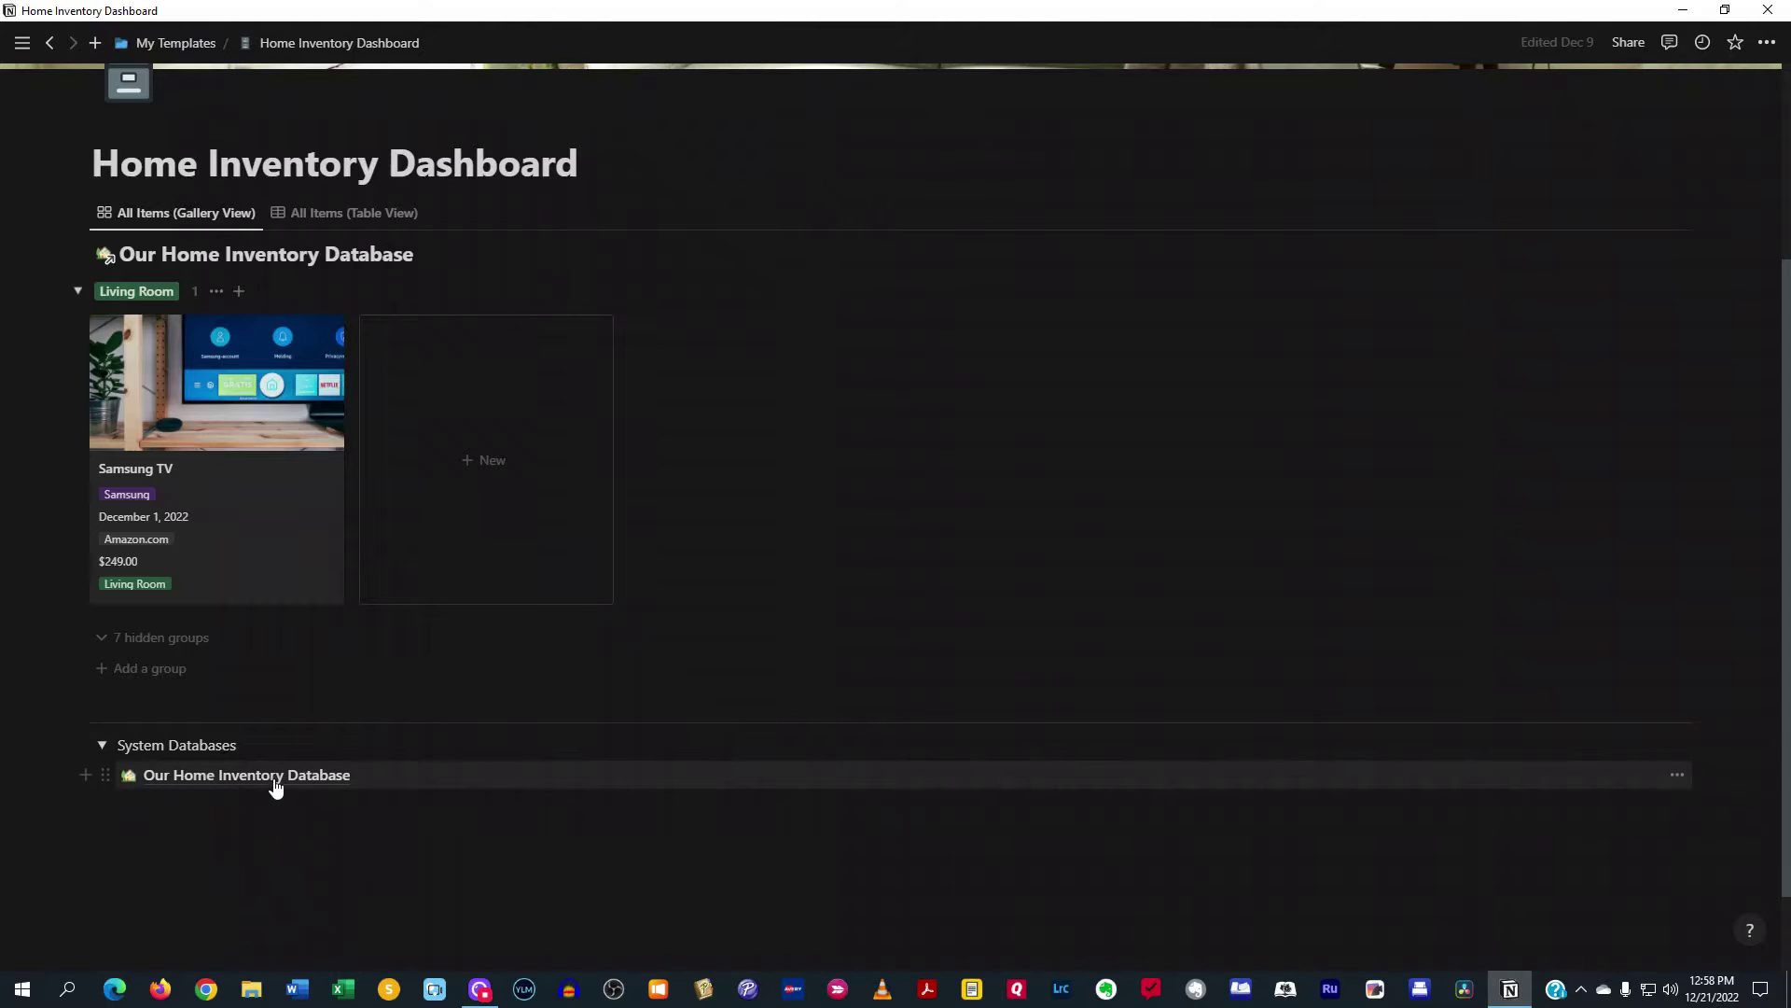
pyautogui.click(101, 744)
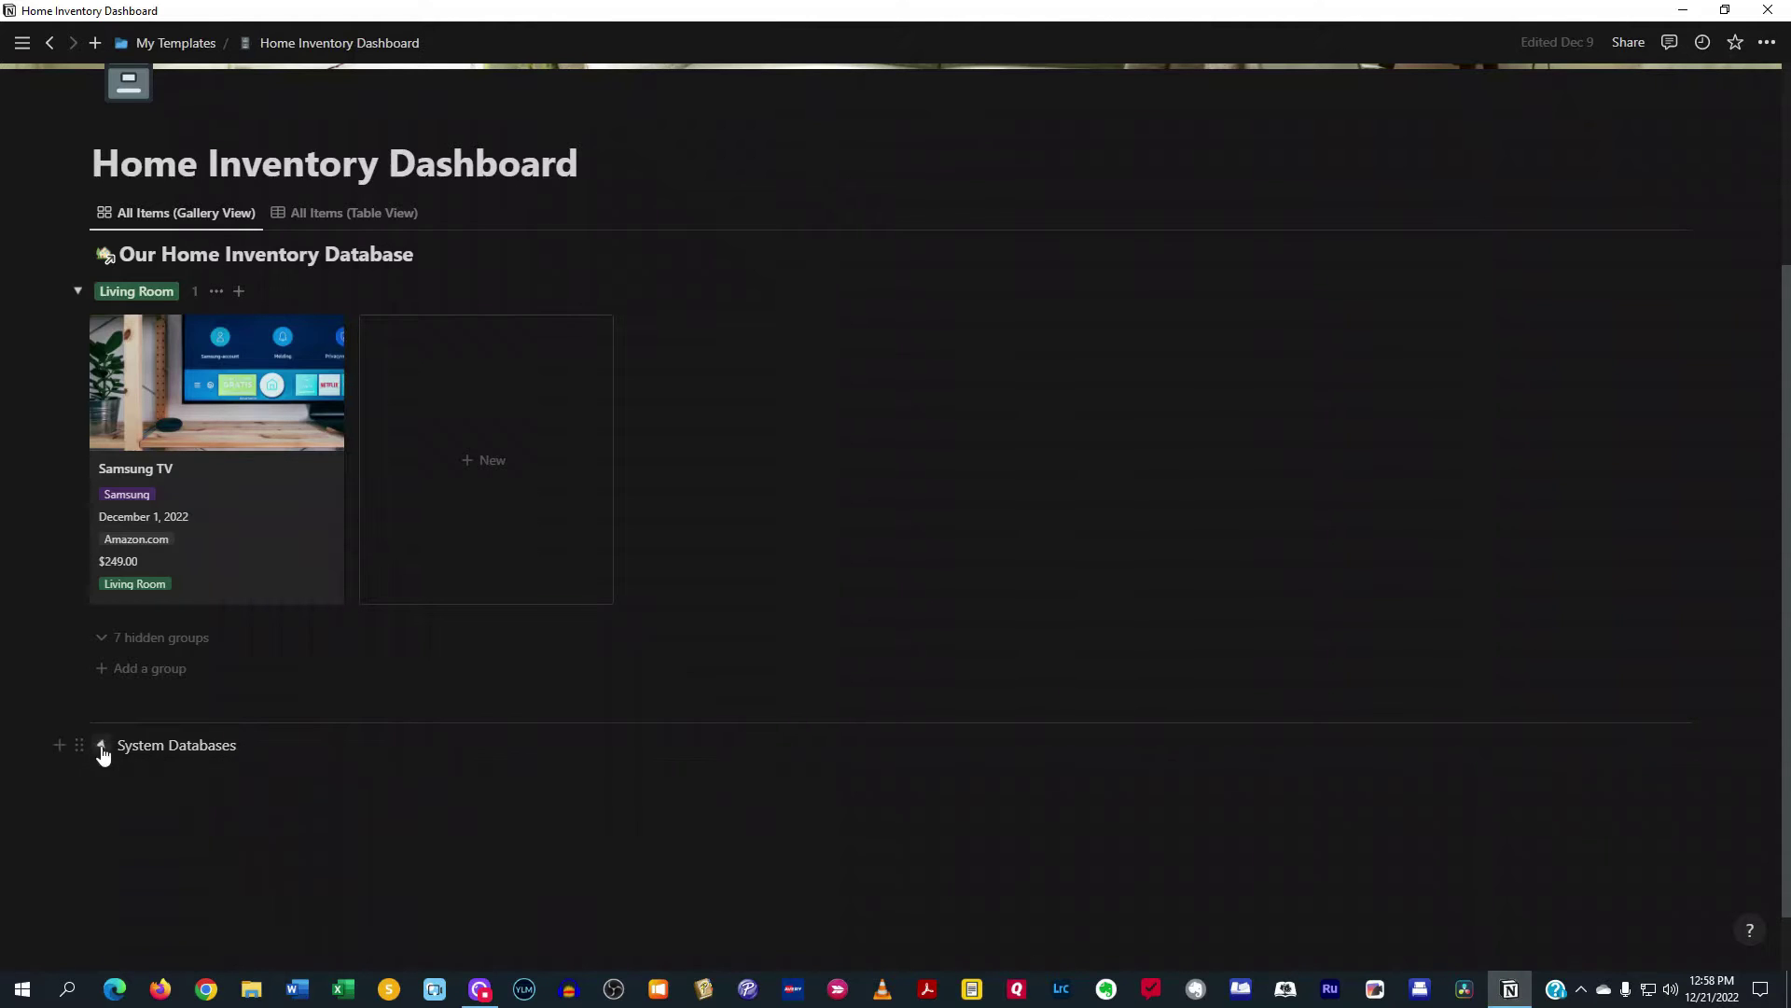
pyautogui.scroll(3, 627, 748)
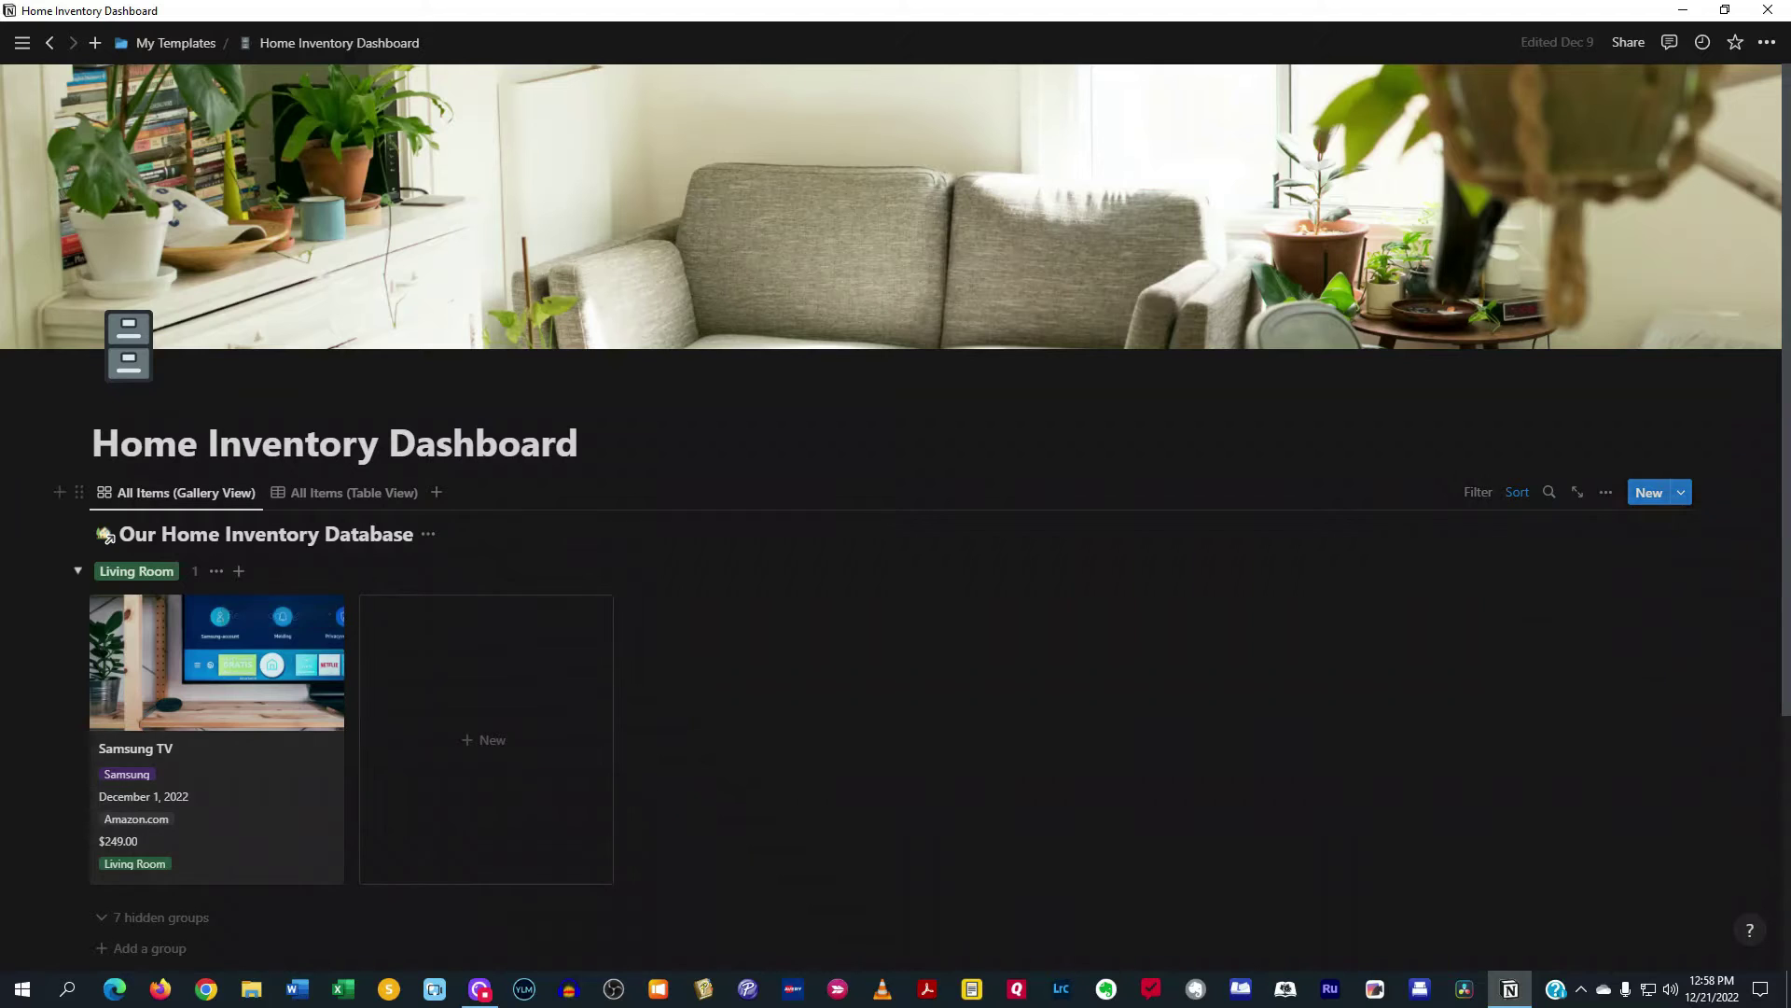
pyautogui.scroll(-1, 743, 732)
pyautogui.scroll(-3, 742, 732)
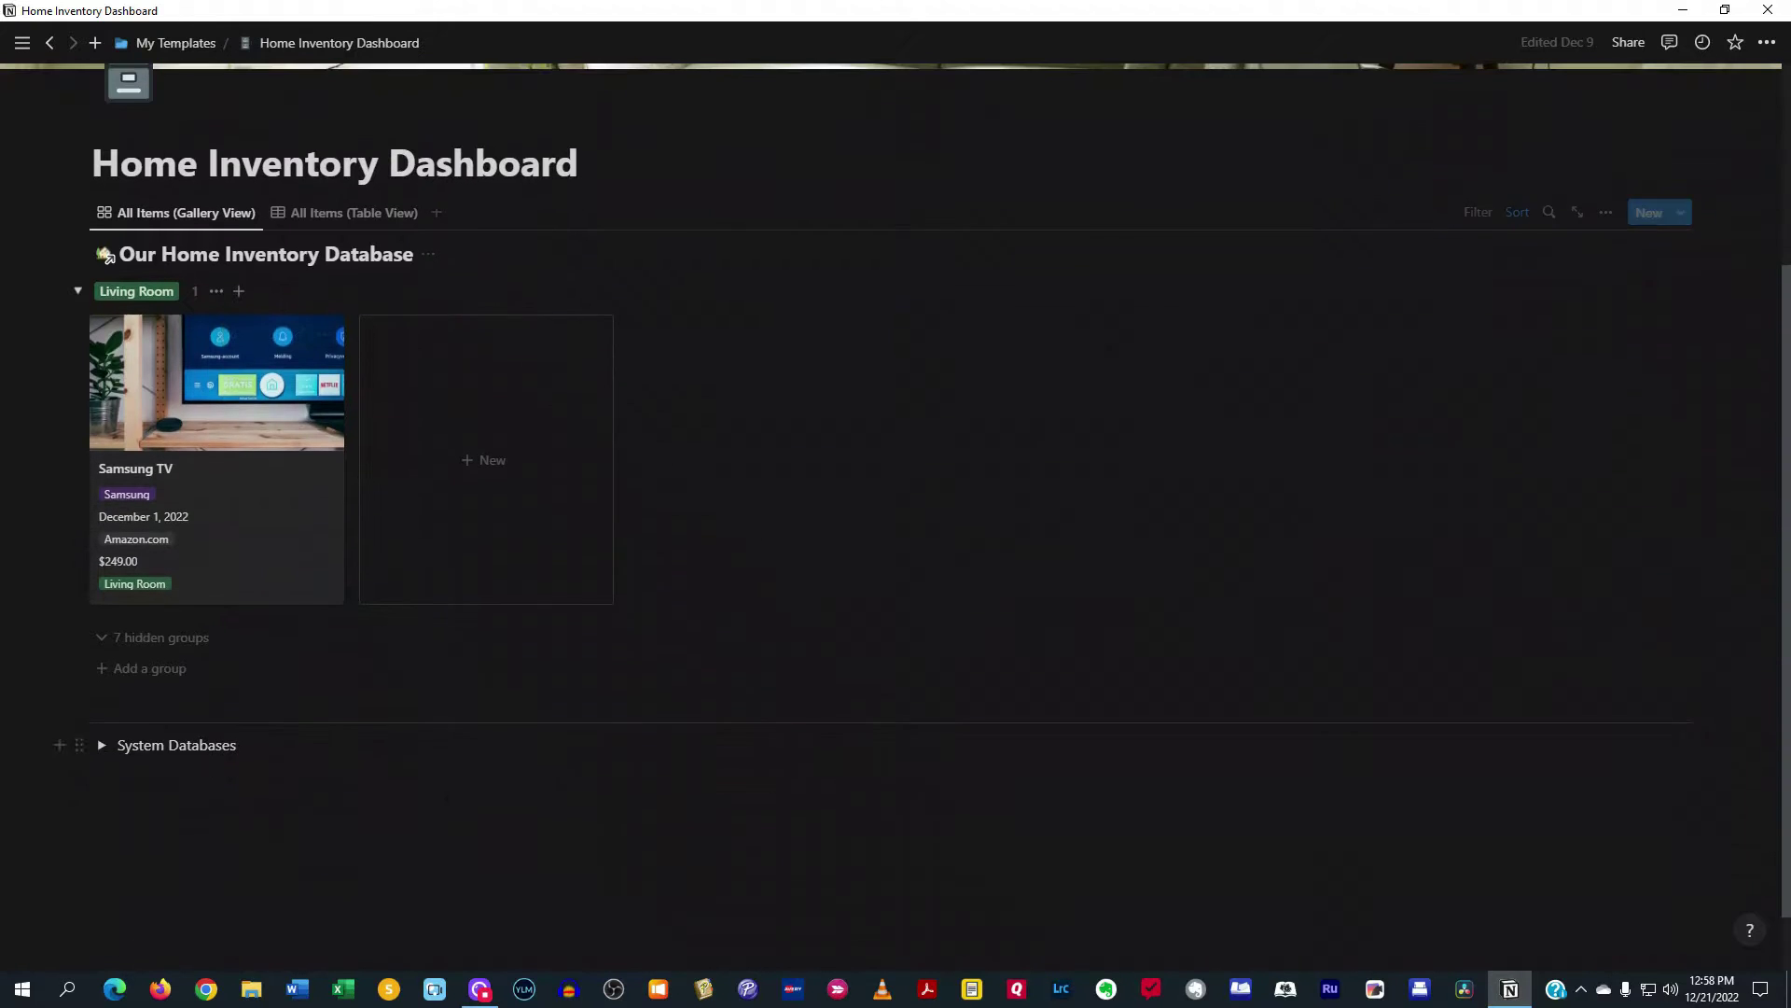
pyautogui.click(101, 744)
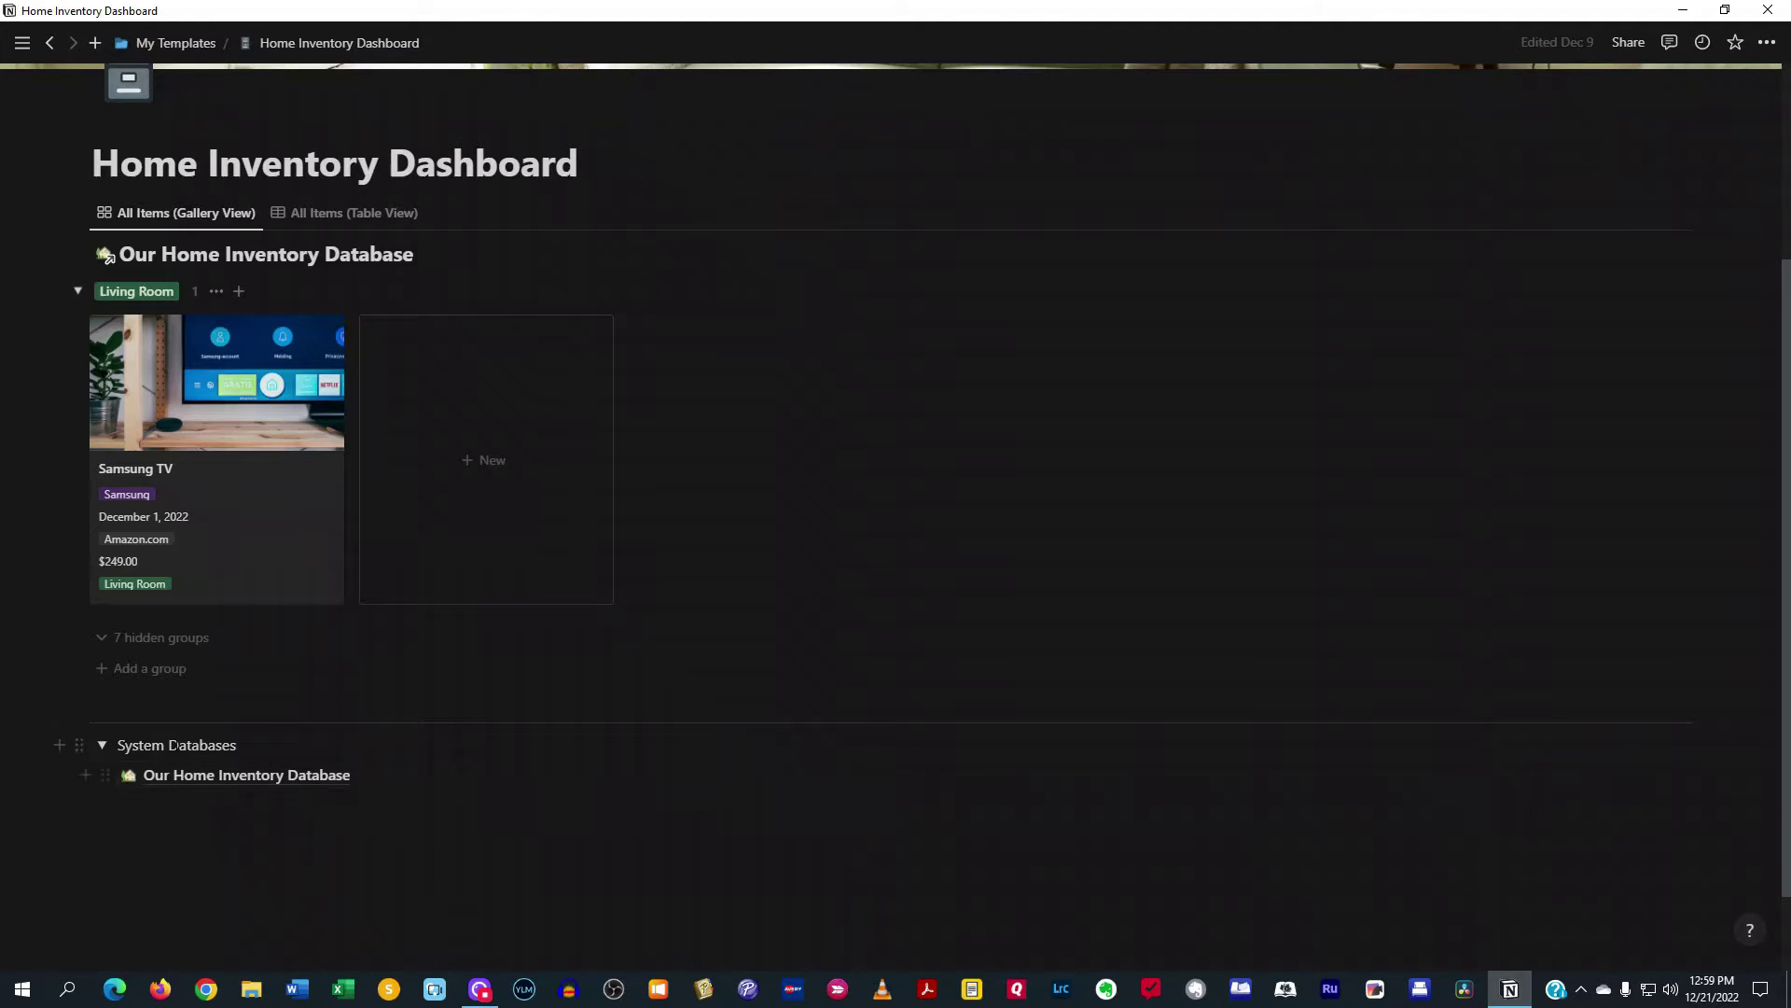
# - Collapse System Databases and glance at the All Items table view before returning to the gallery
pyautogui.click(99, 746)
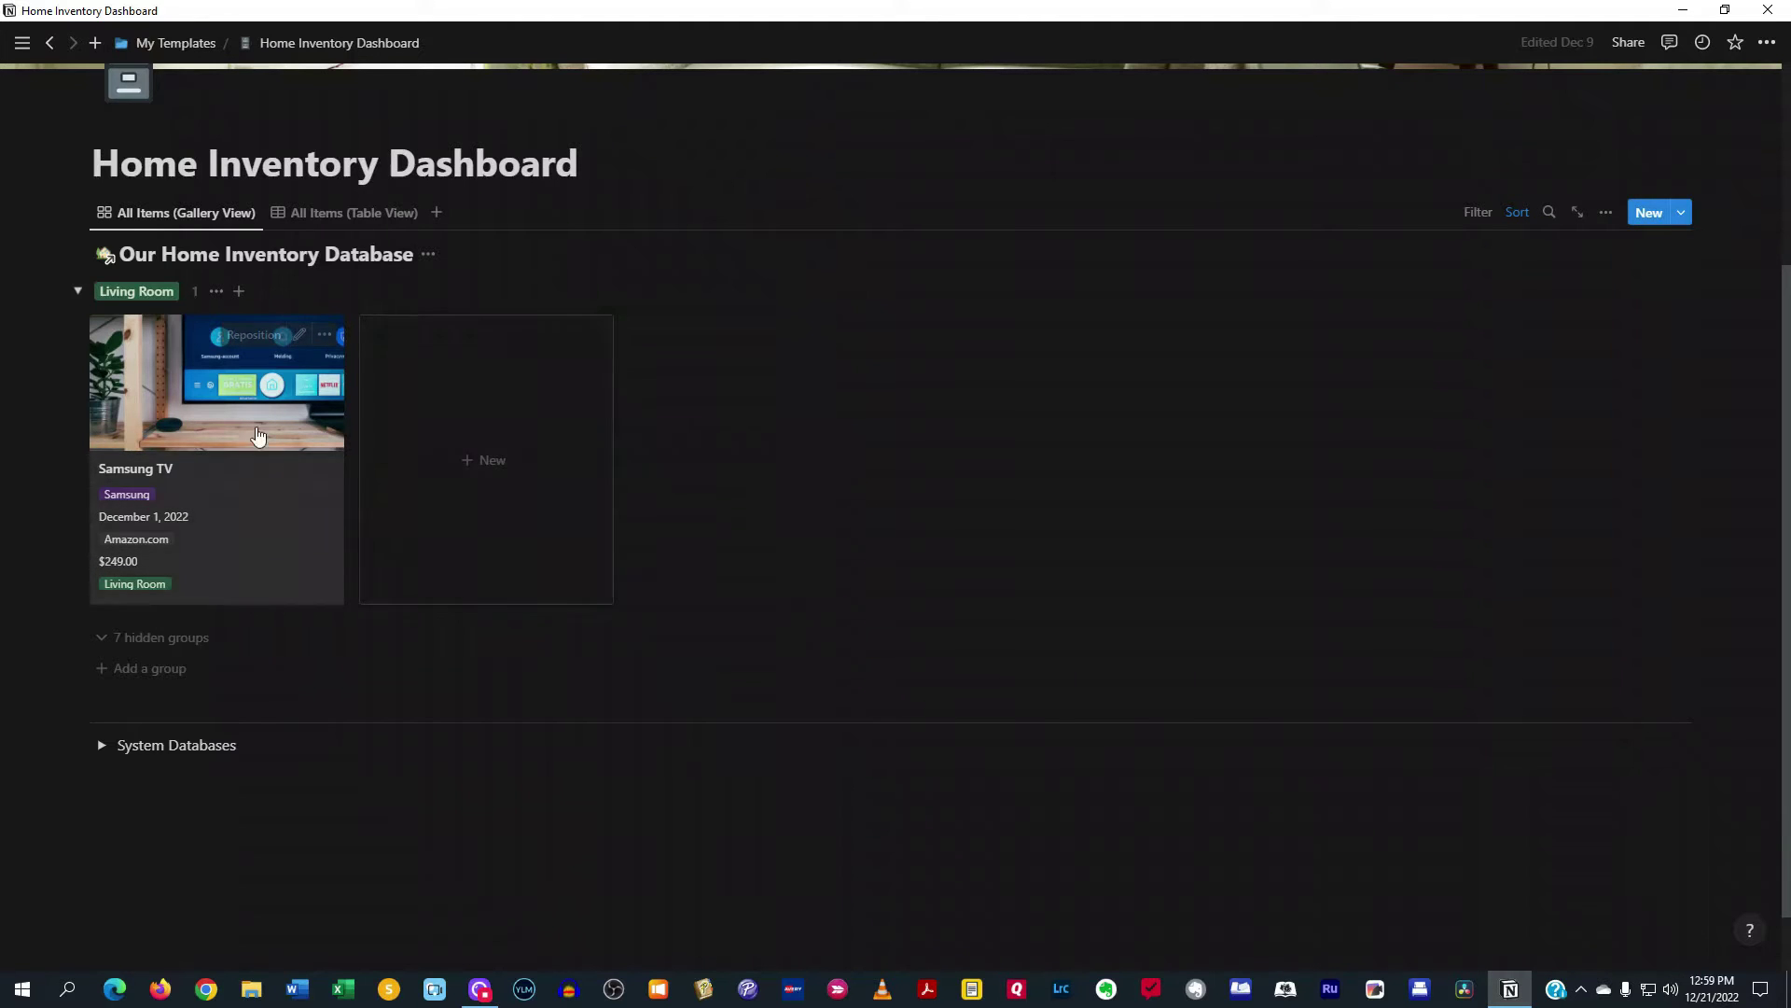
pyautogui.scroll(3, 797, 578)
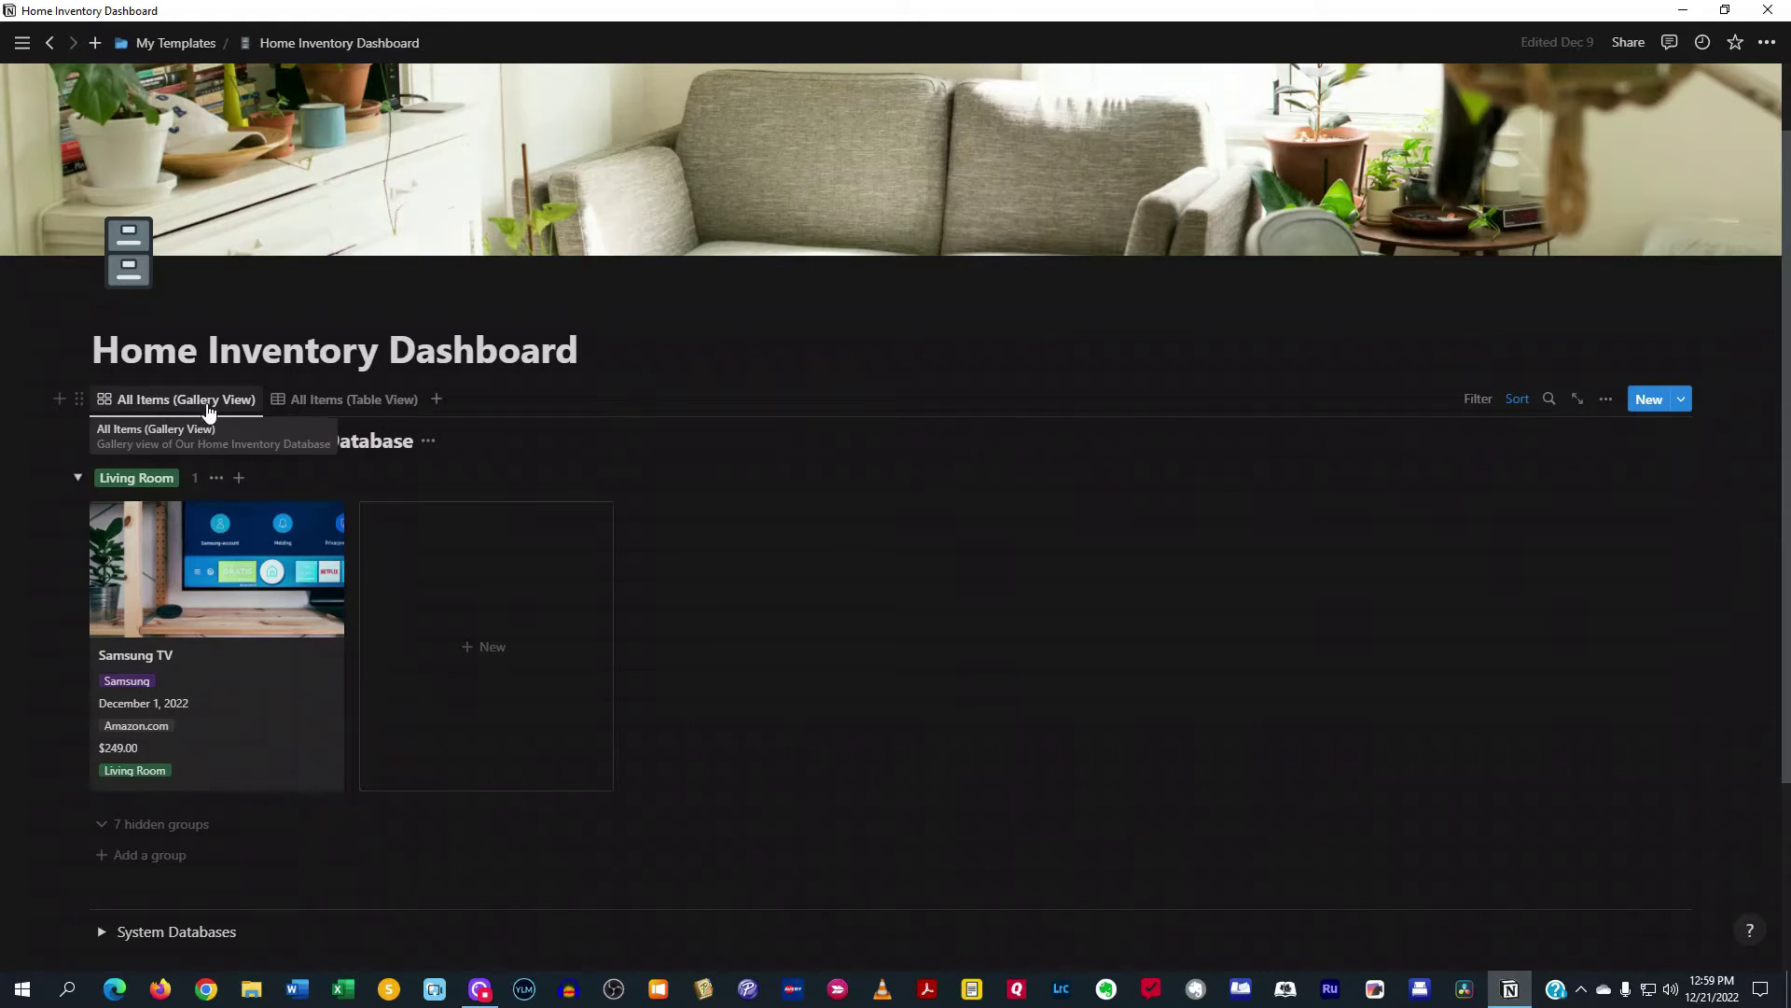
pyautogui.click(331, 403)
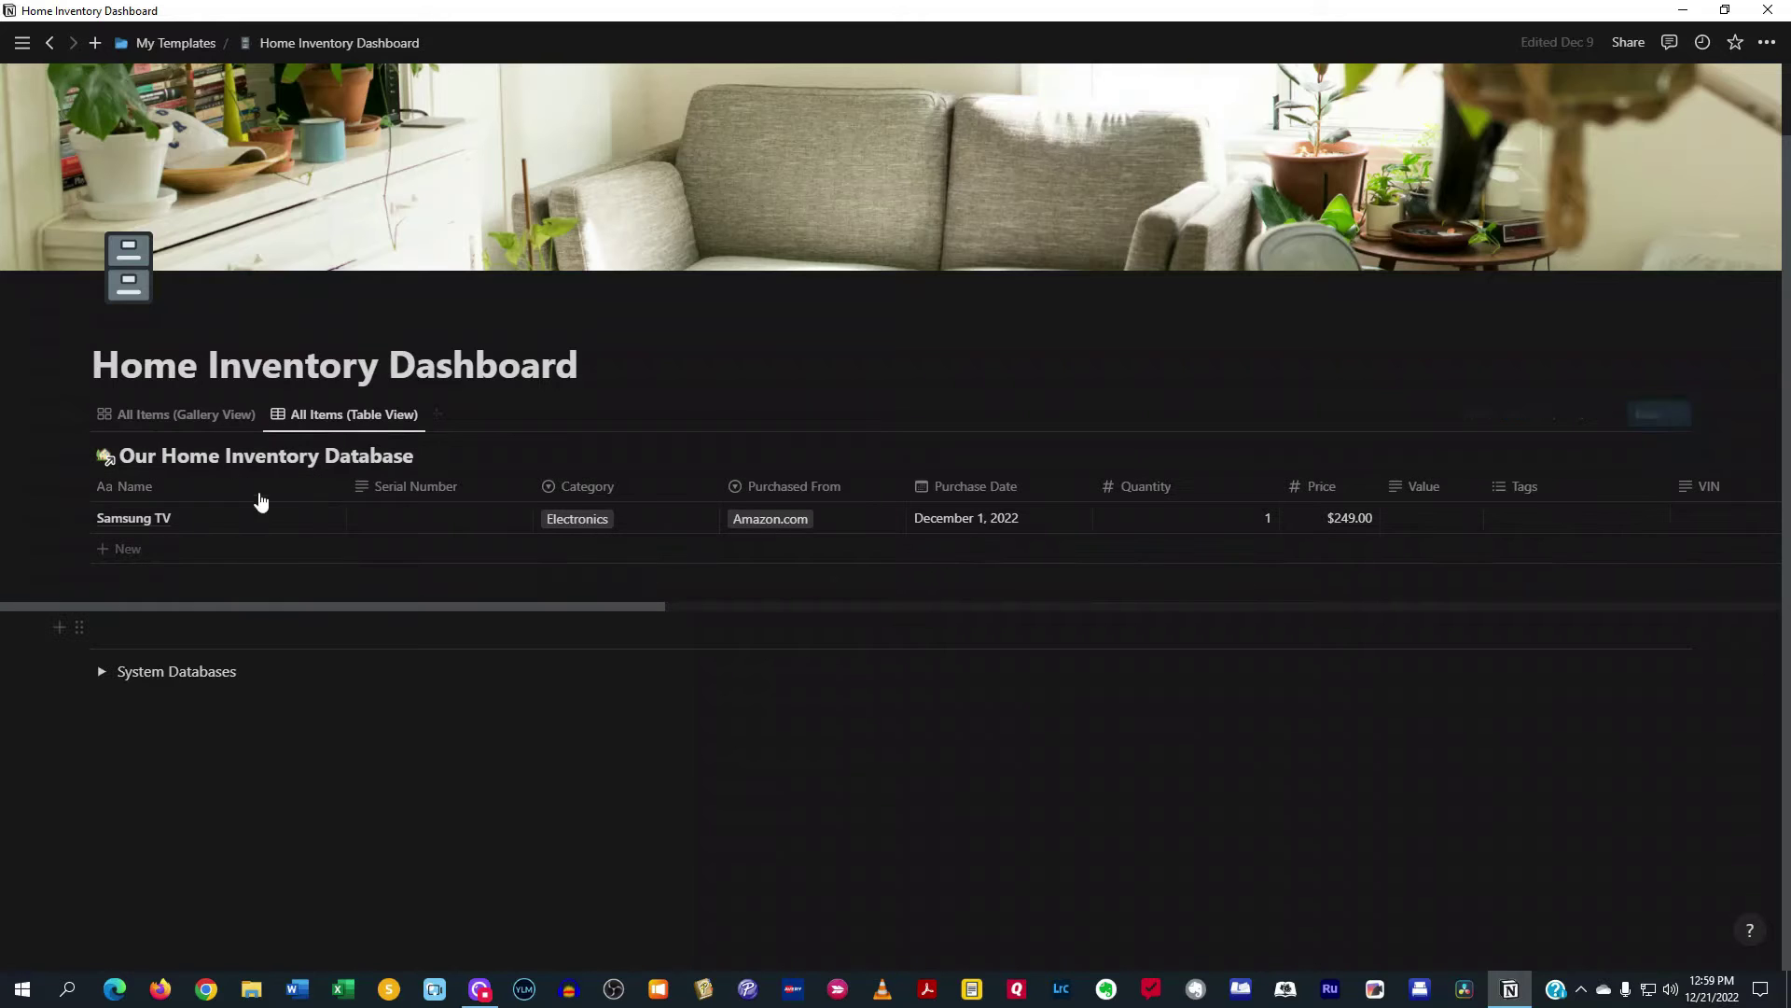
pyautogui.click(186, 413)
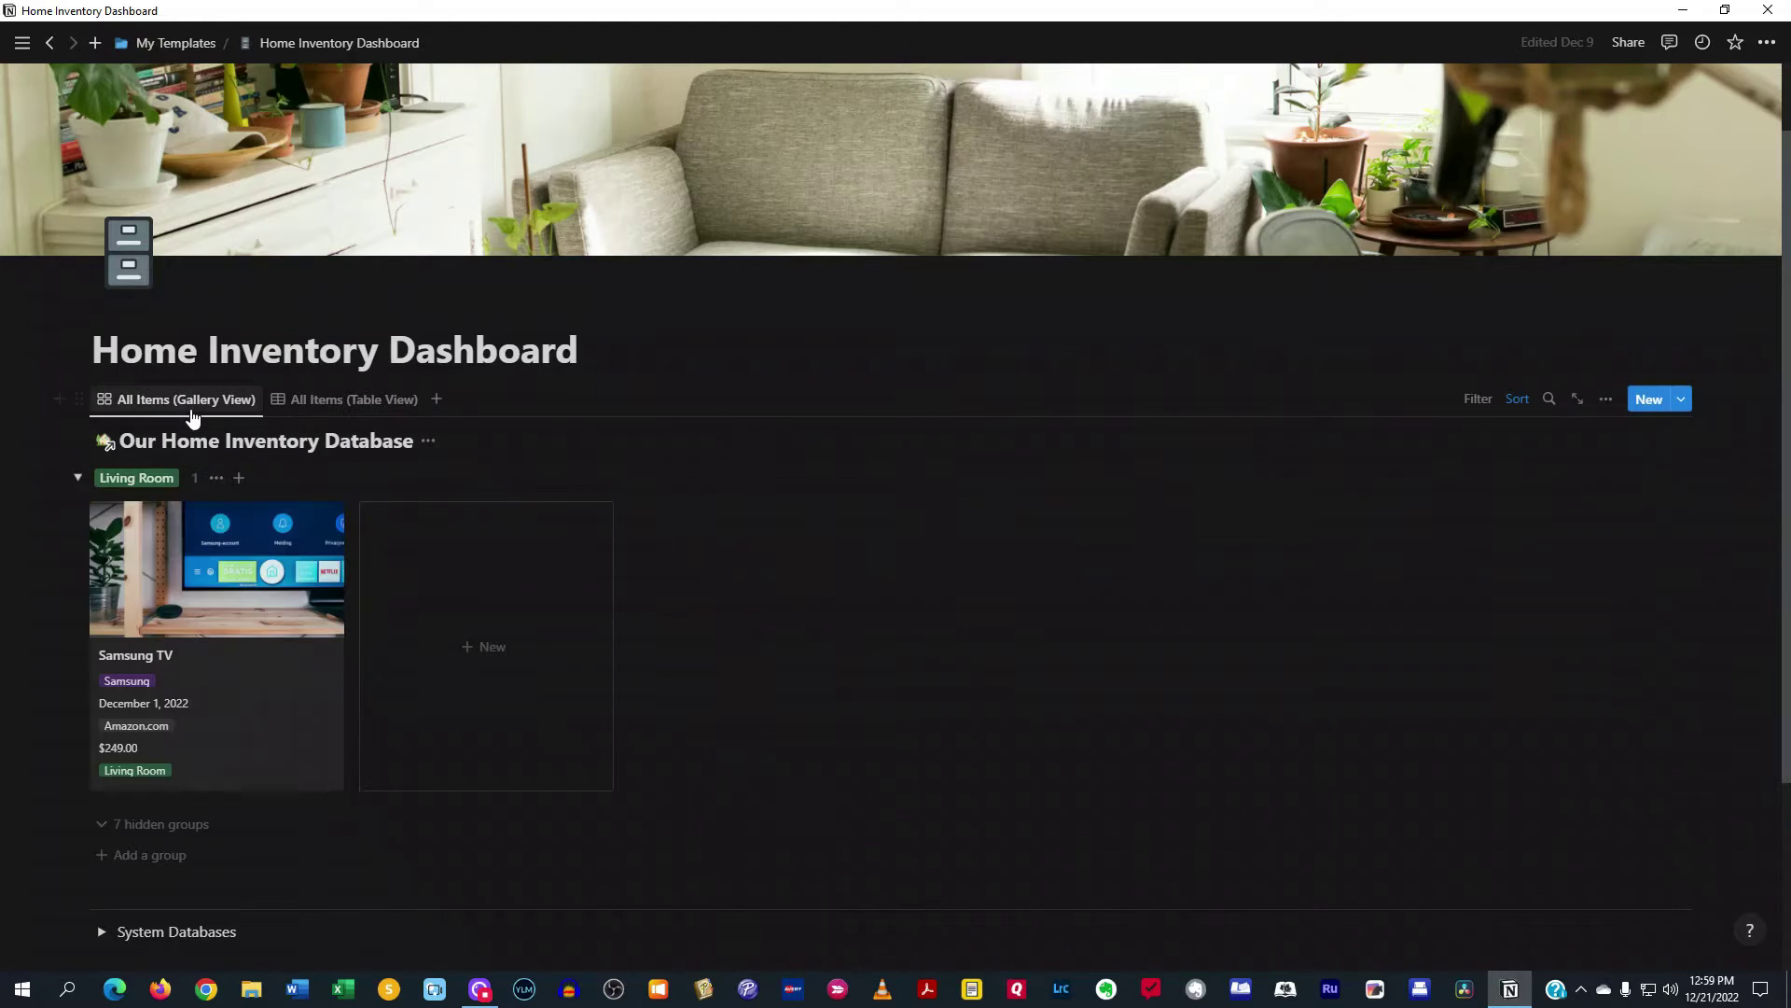
# - Move the All Items (Gallery View) tab ahead of the table view and show the gallery
pyautogui.click(378, 401)
pyautogui.moveTo(288, 420); pyautogui.dragTo(339, 422)
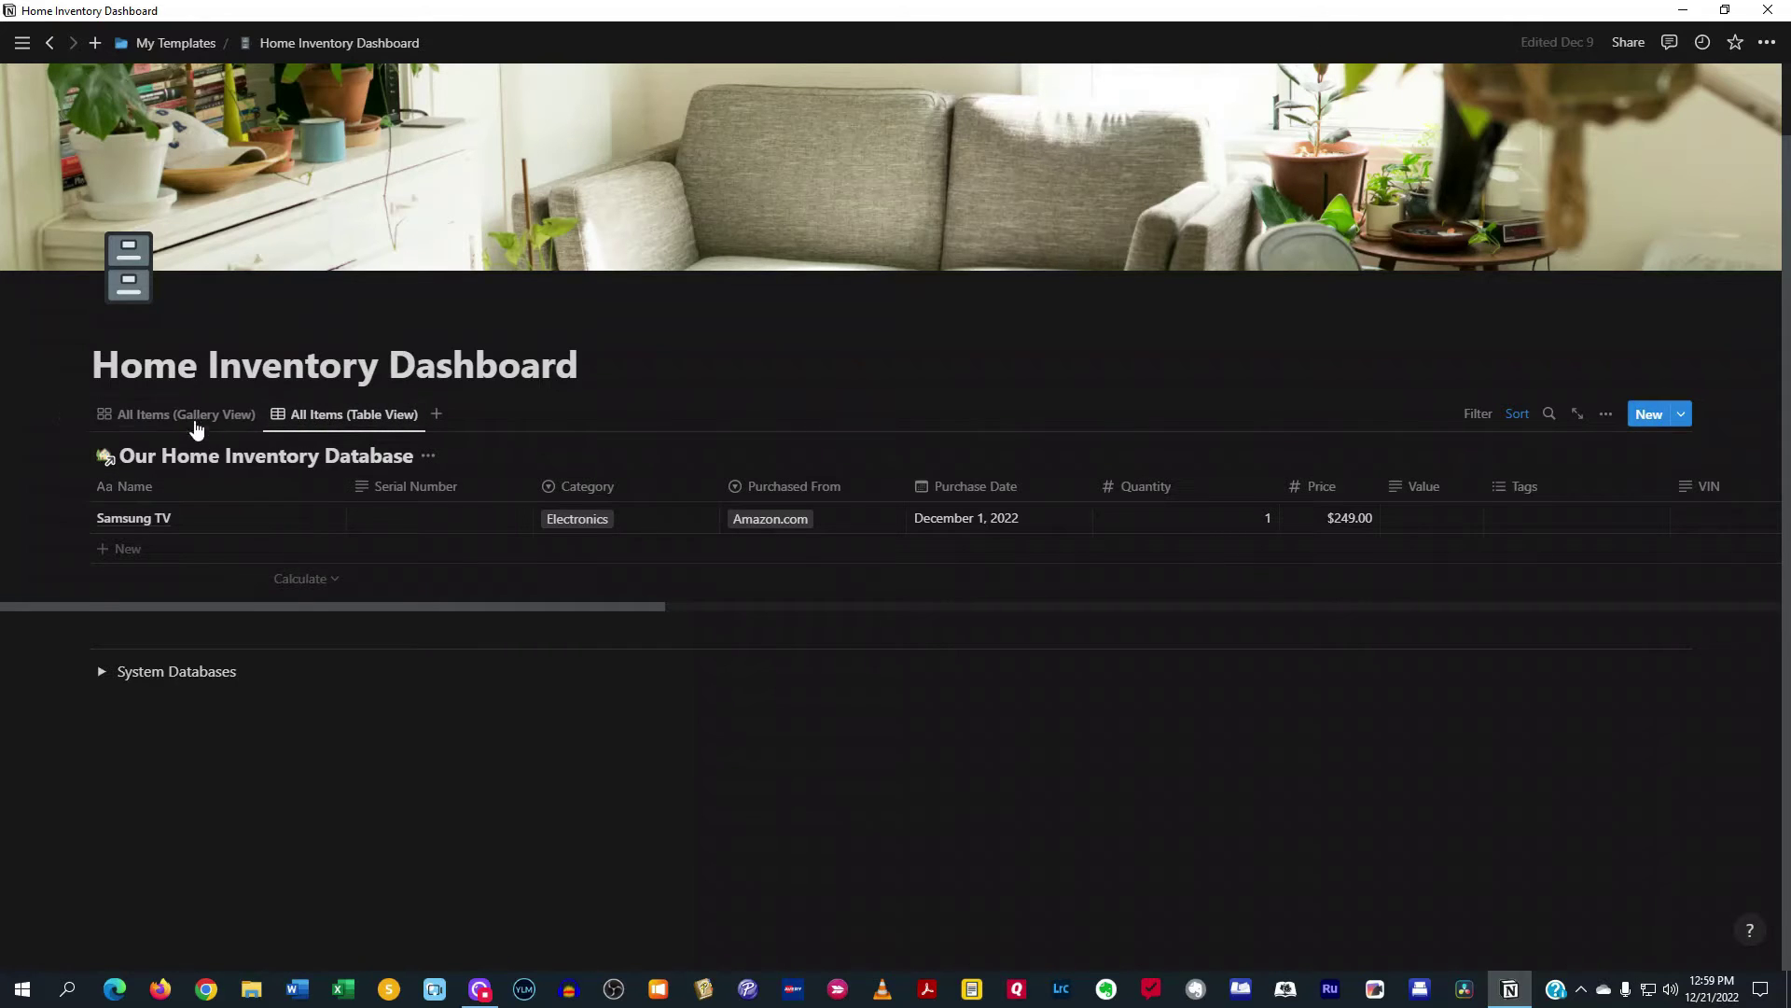
pyautogui.click(194, 415)
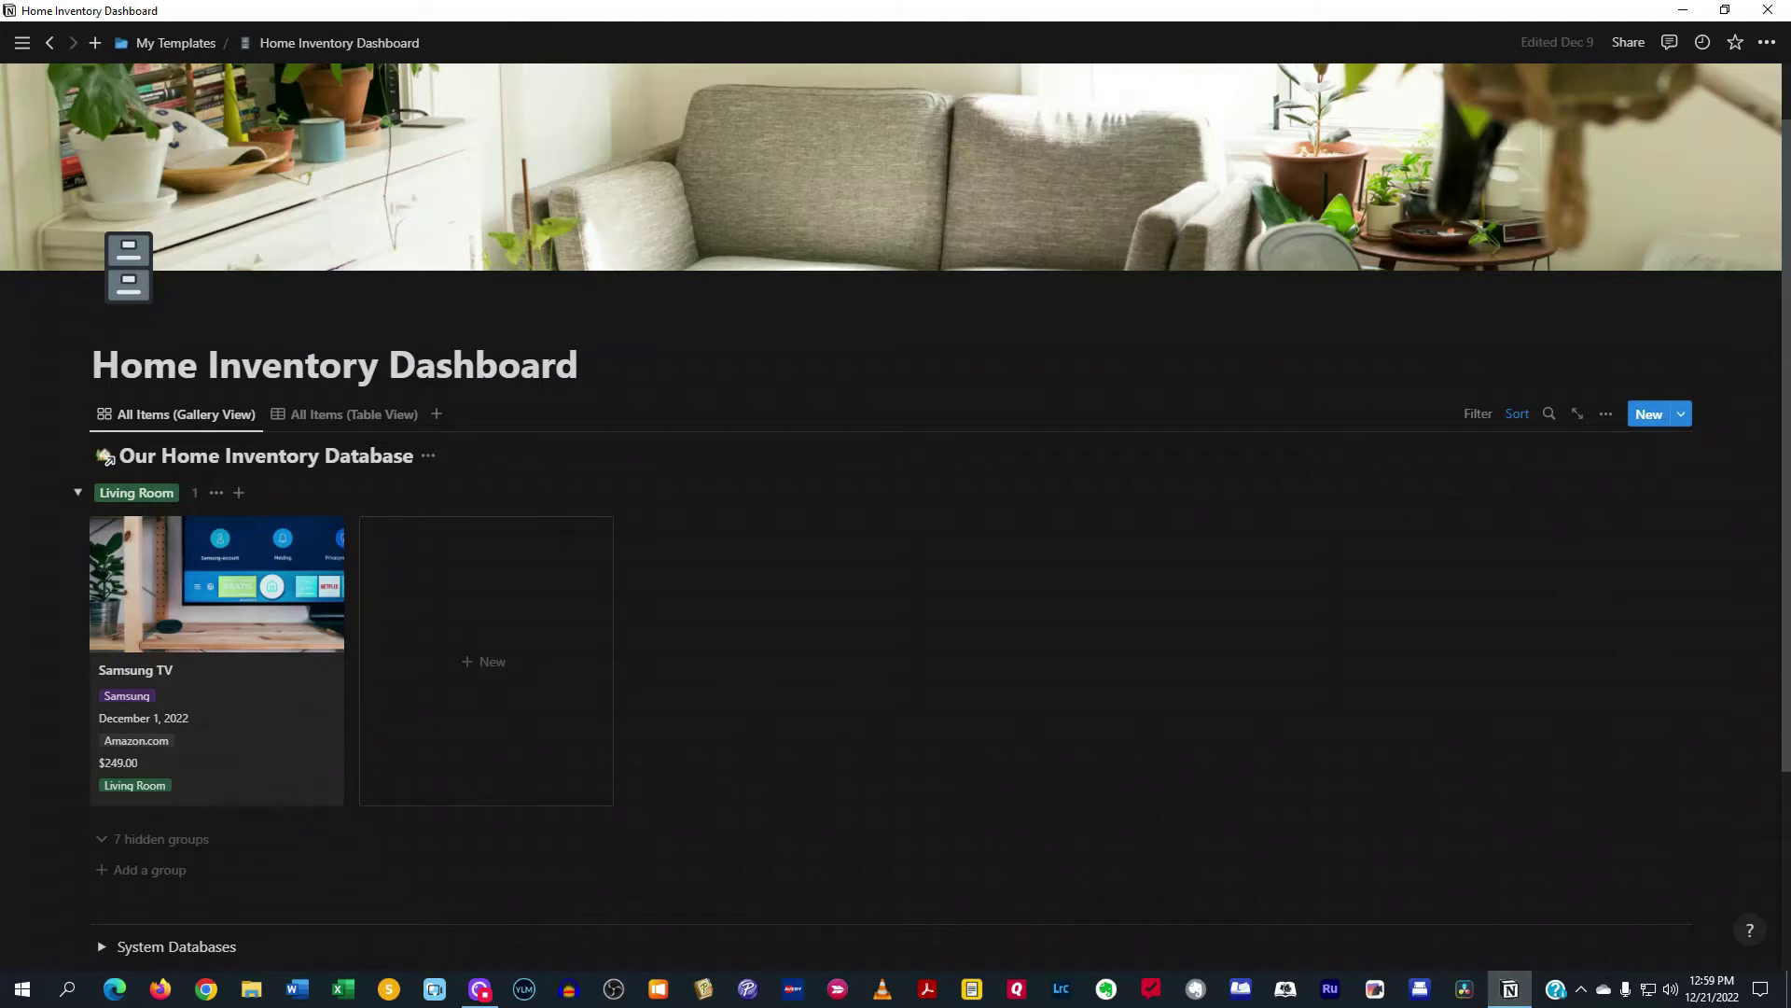
# - Check the gallery's grouping settings, then add a new Living Room card titled 'Microwave'
pyautogui.click(1606, 416)
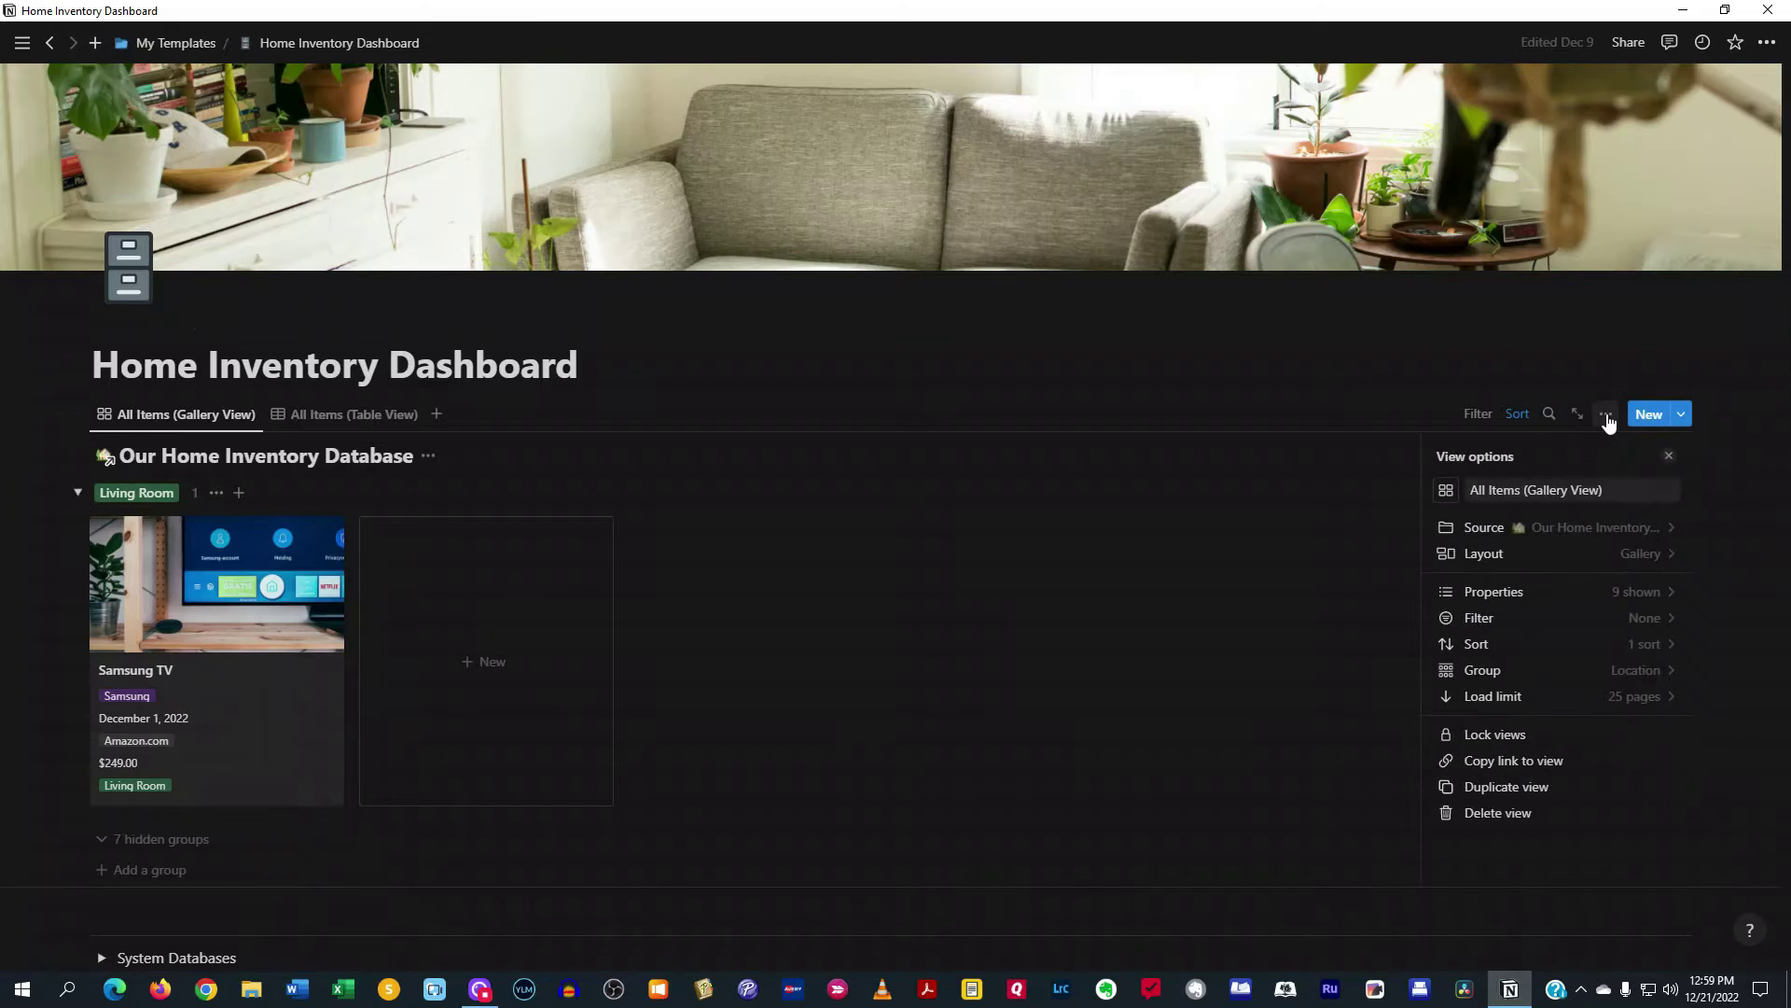
pyautogui.click(1667, 670)
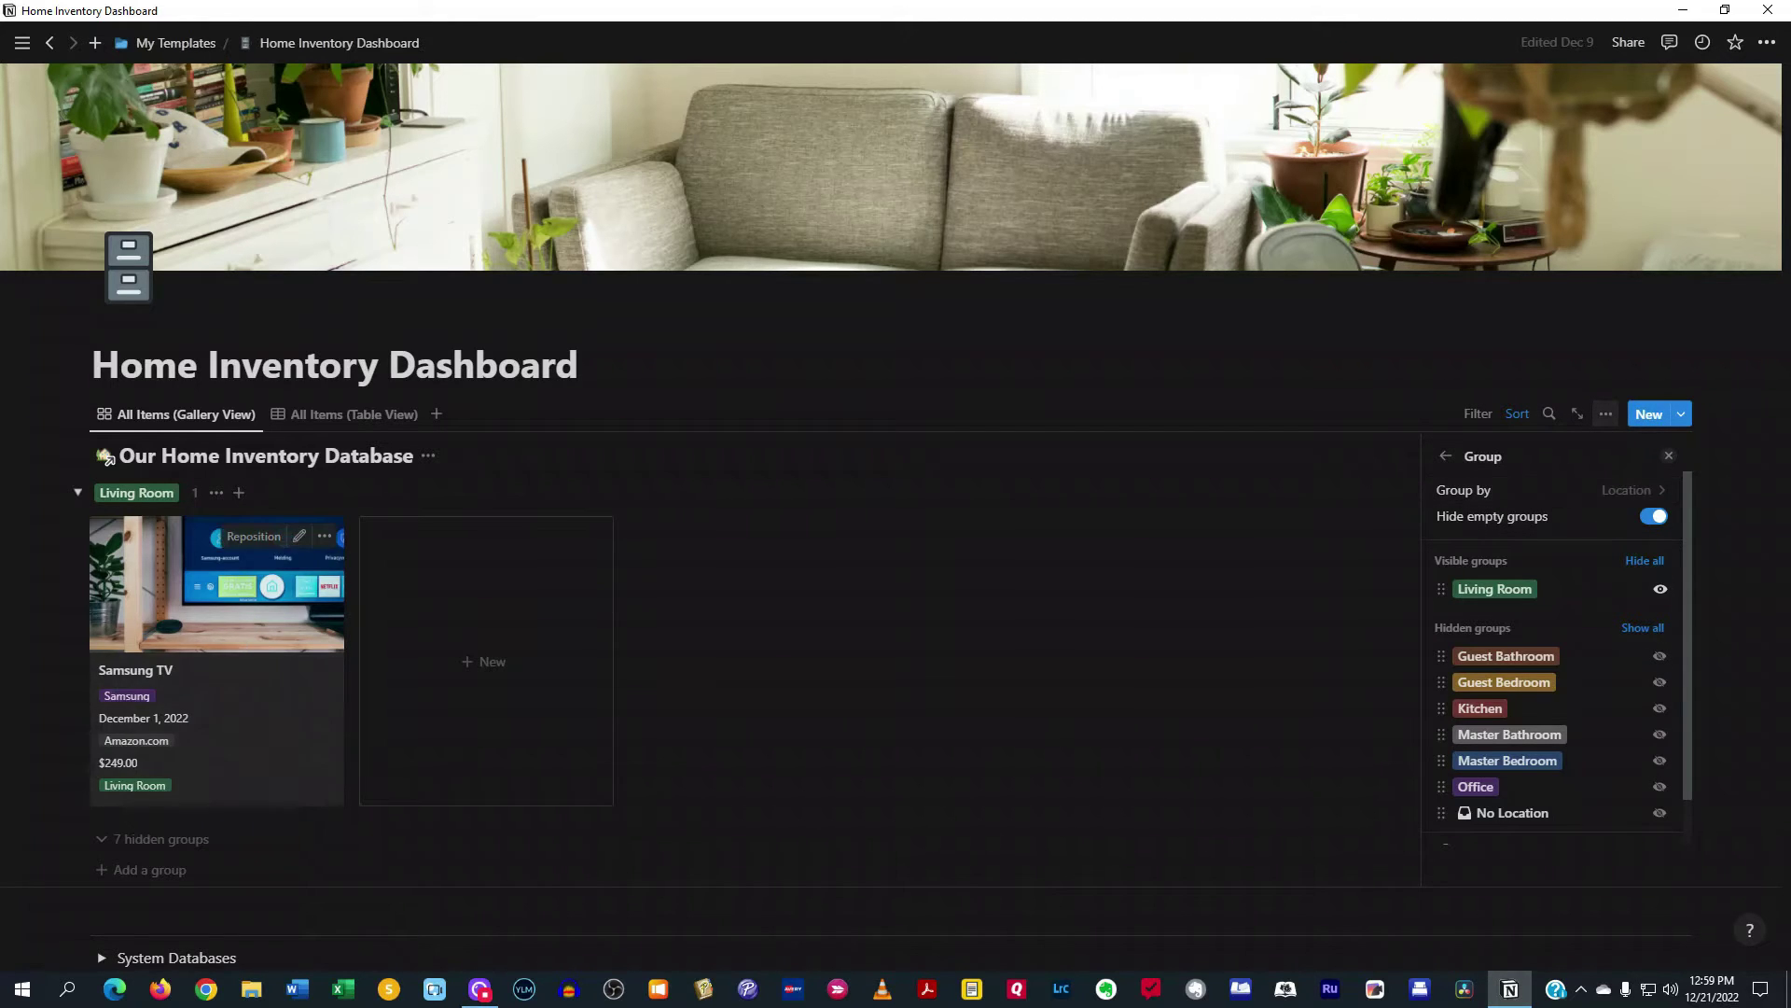
pyautogui.click(516, 640)
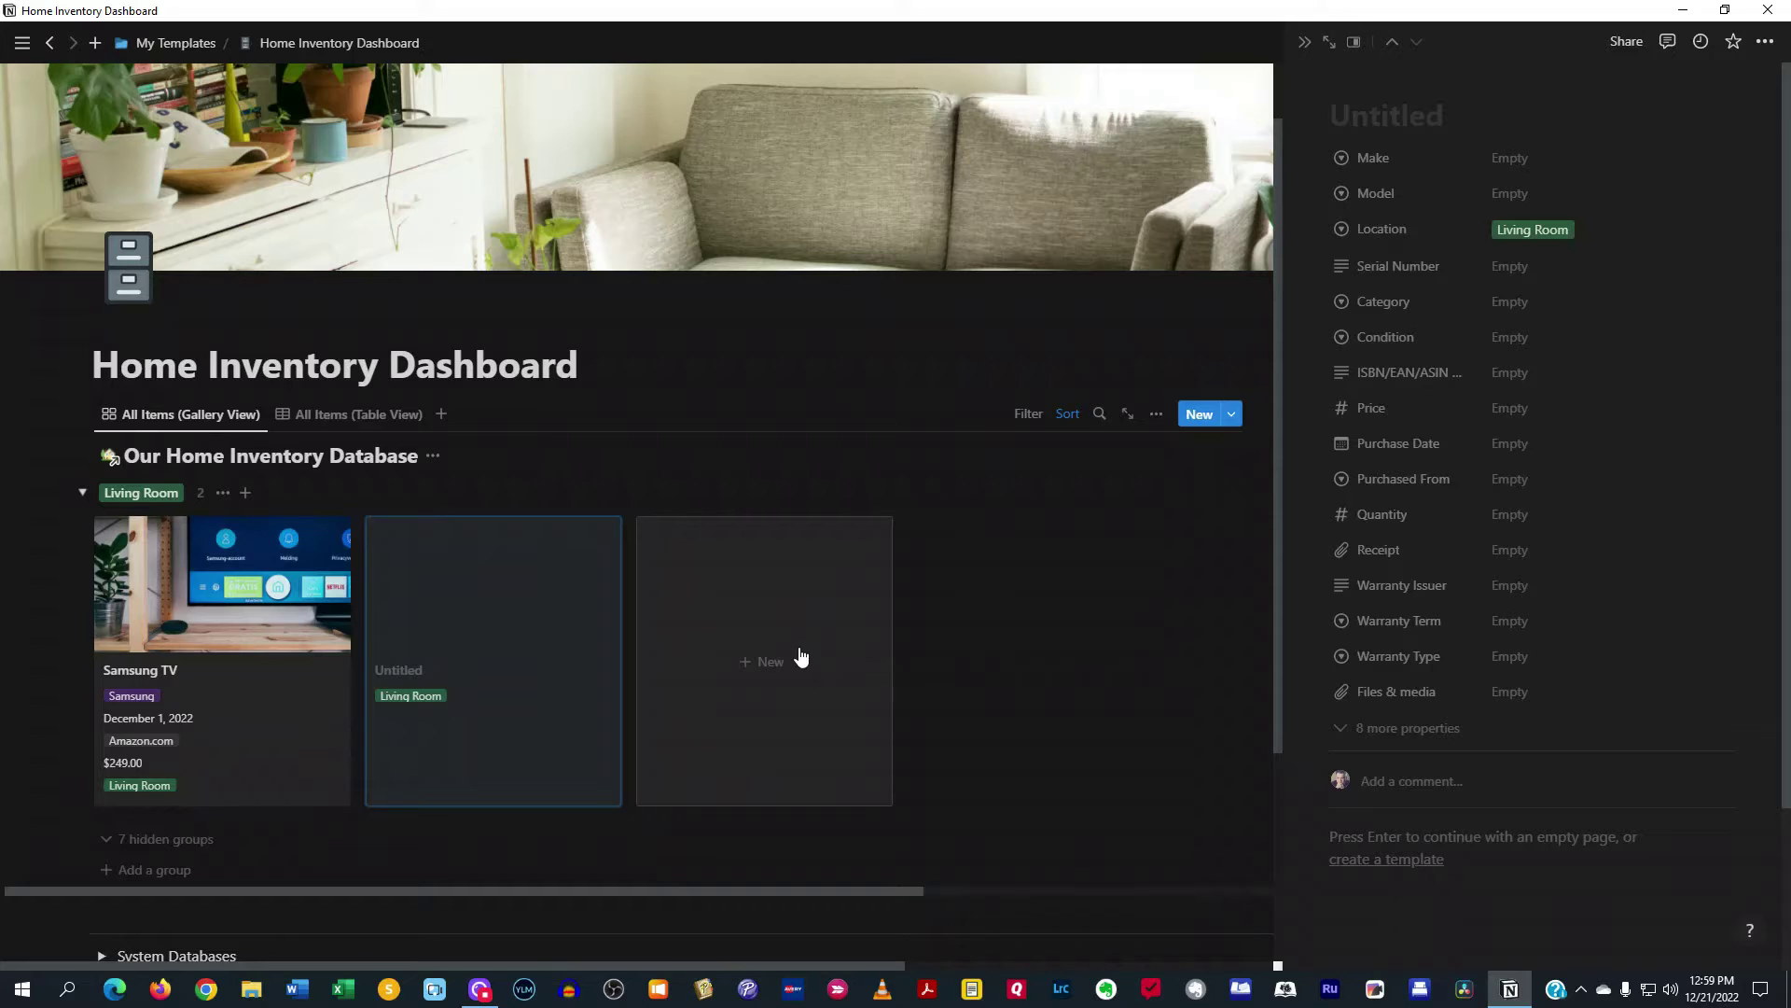
pyautogui.write('Microwave')
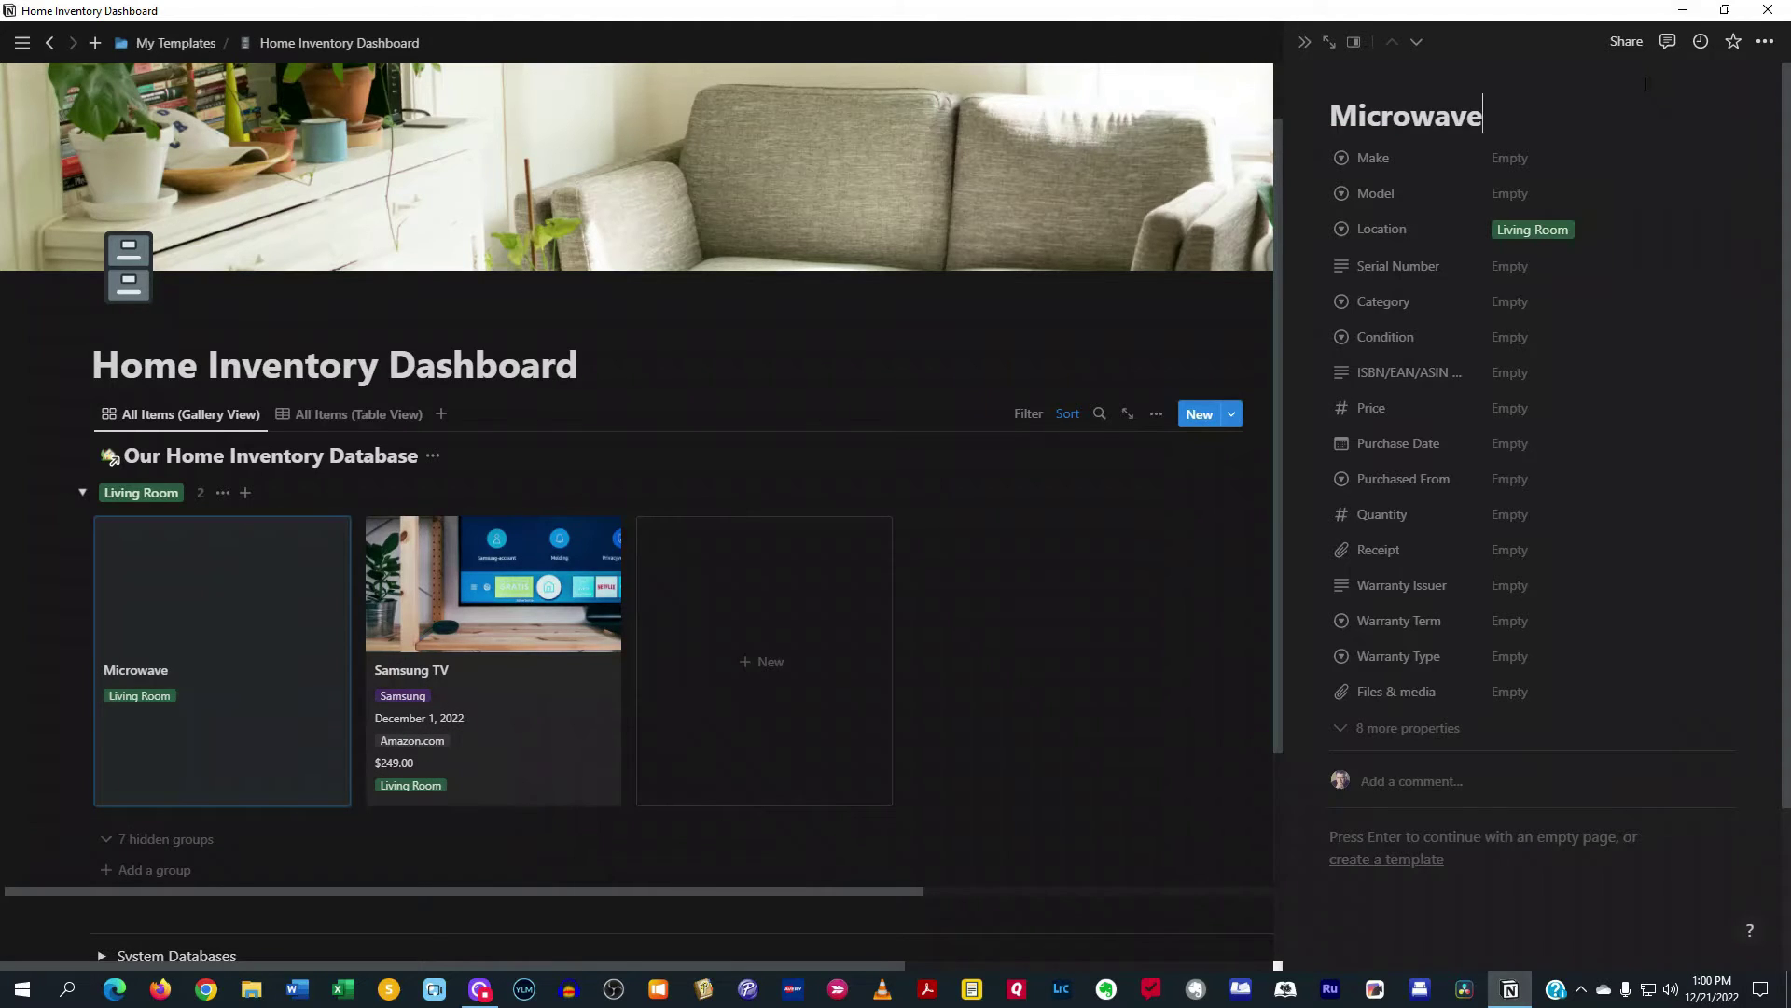
# - Set the Microwave's Make to Samsung and change its Location from Living Room to Kitchen
pyautogui.click(1520, 158)
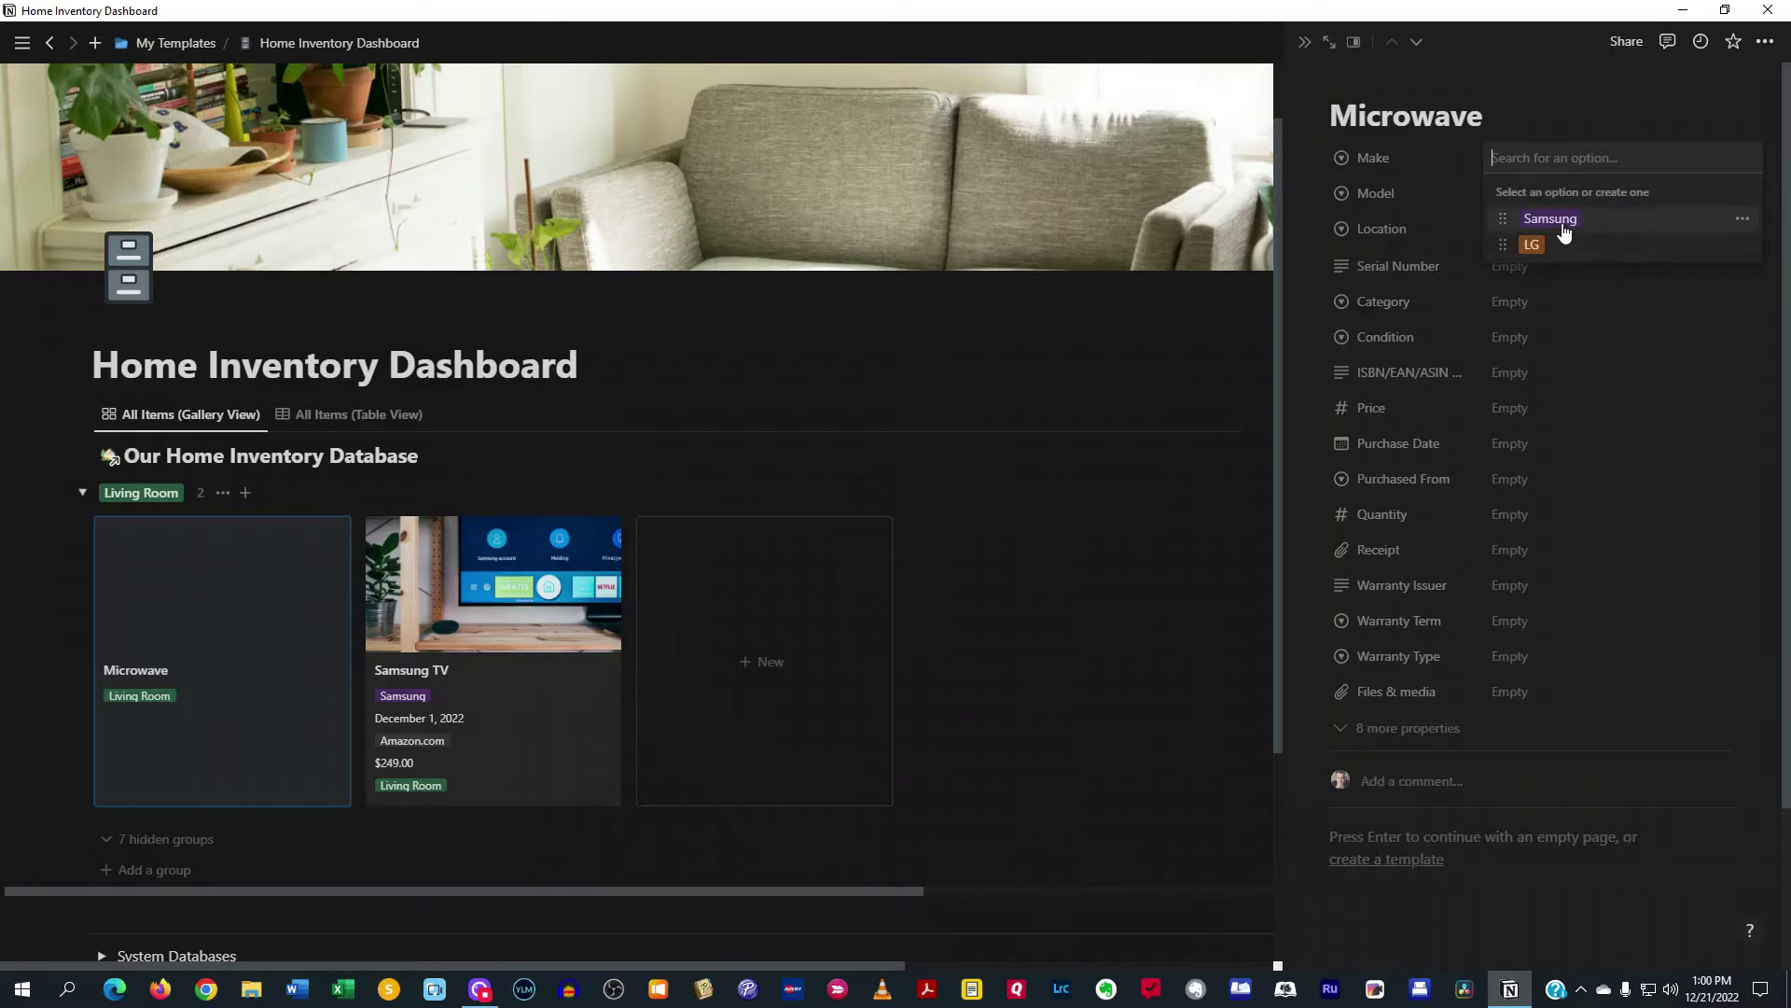
pyautogui.click(1516, 221)
pyautogui.click(1511, 196)
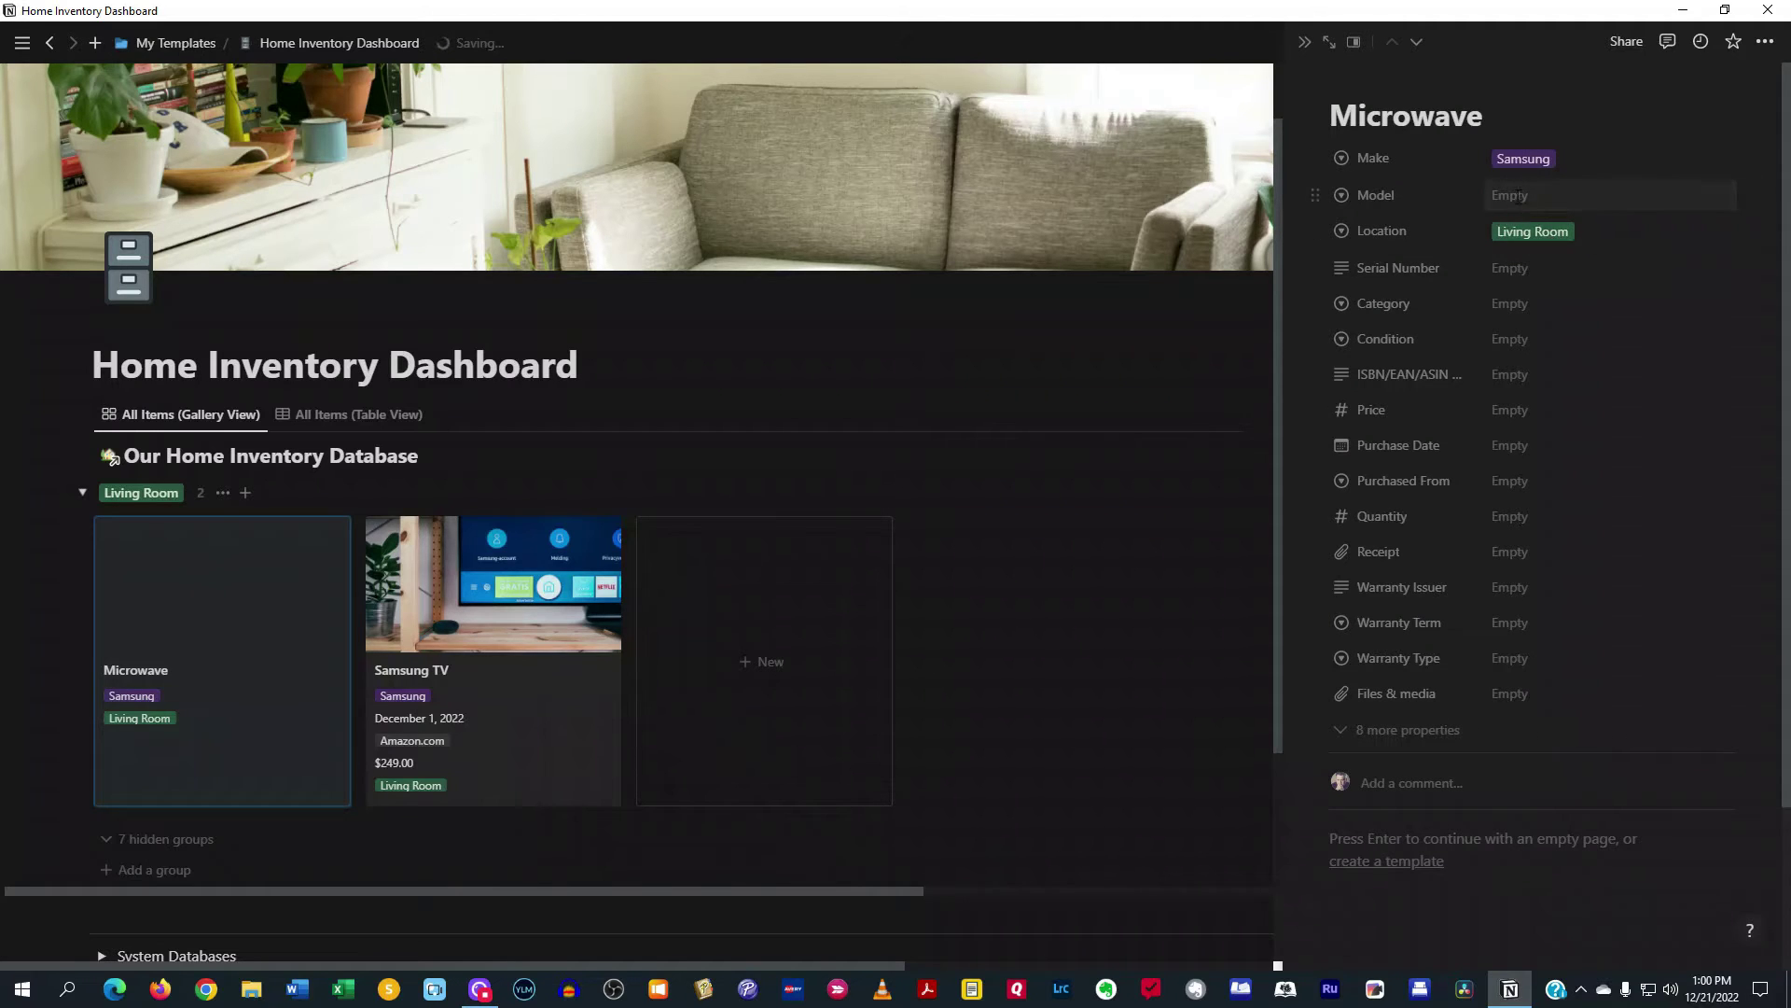
pyautogui.click(1570, 300)
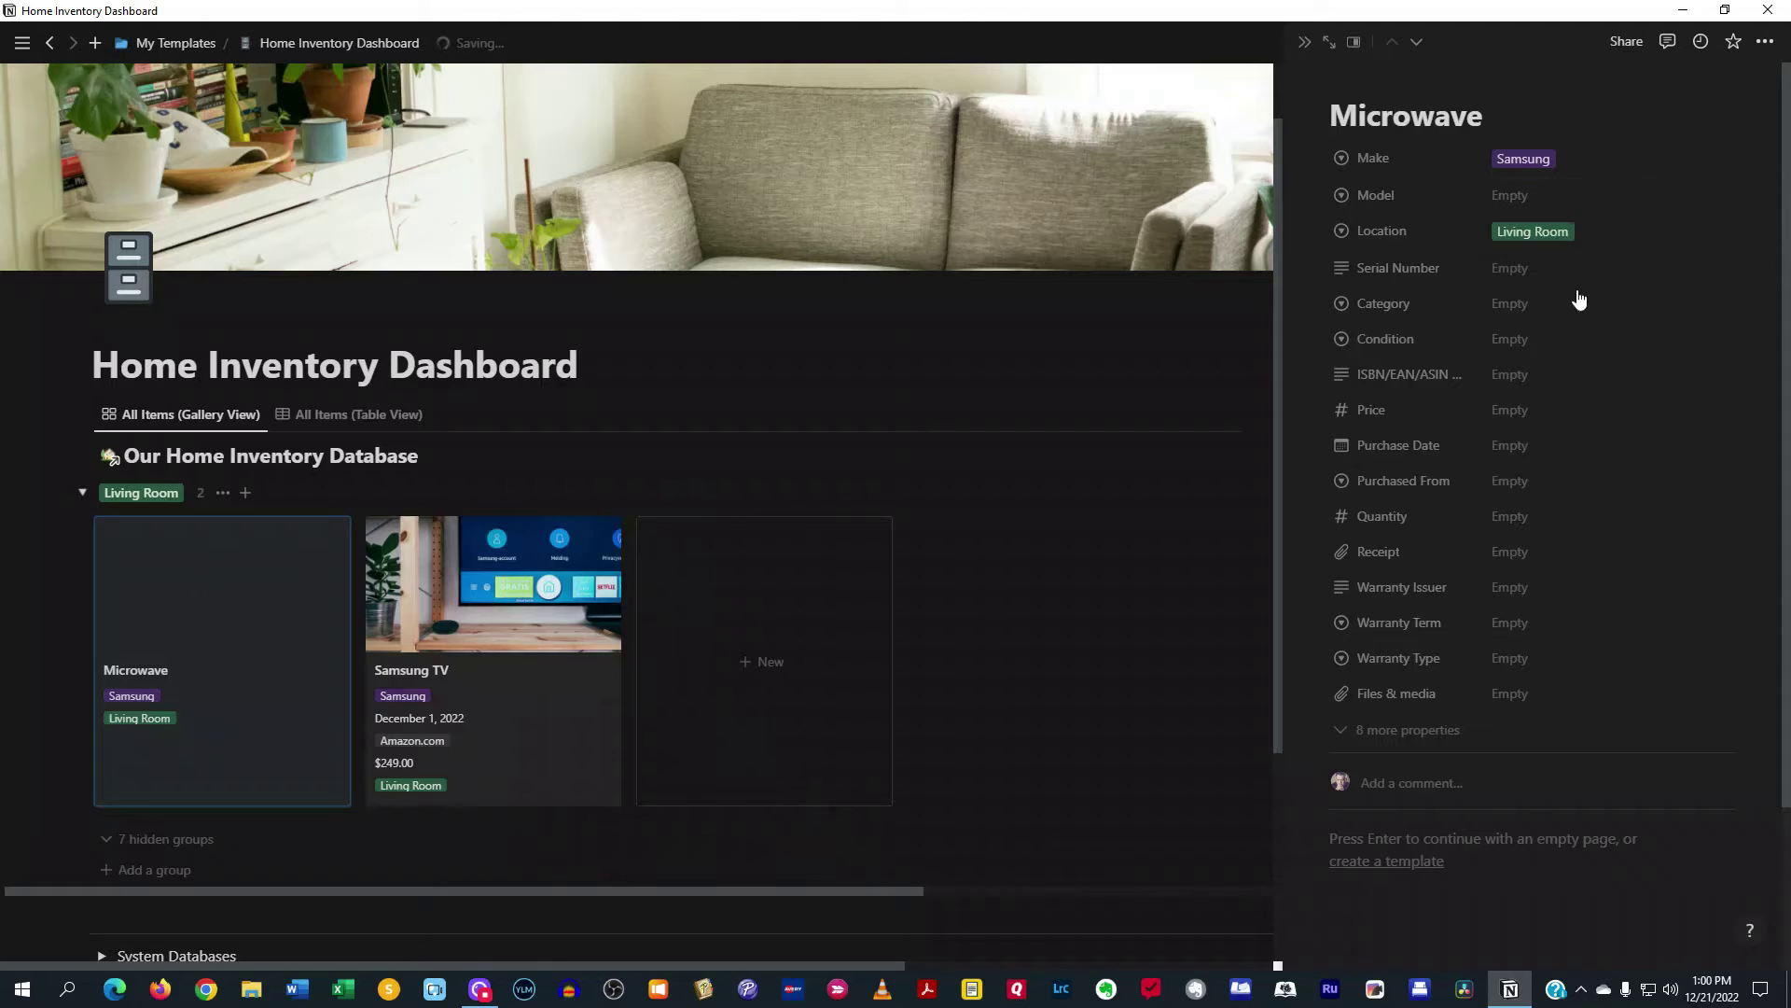
pyautogui.click(1597, 241)
pyautogui.click(1579, 234)
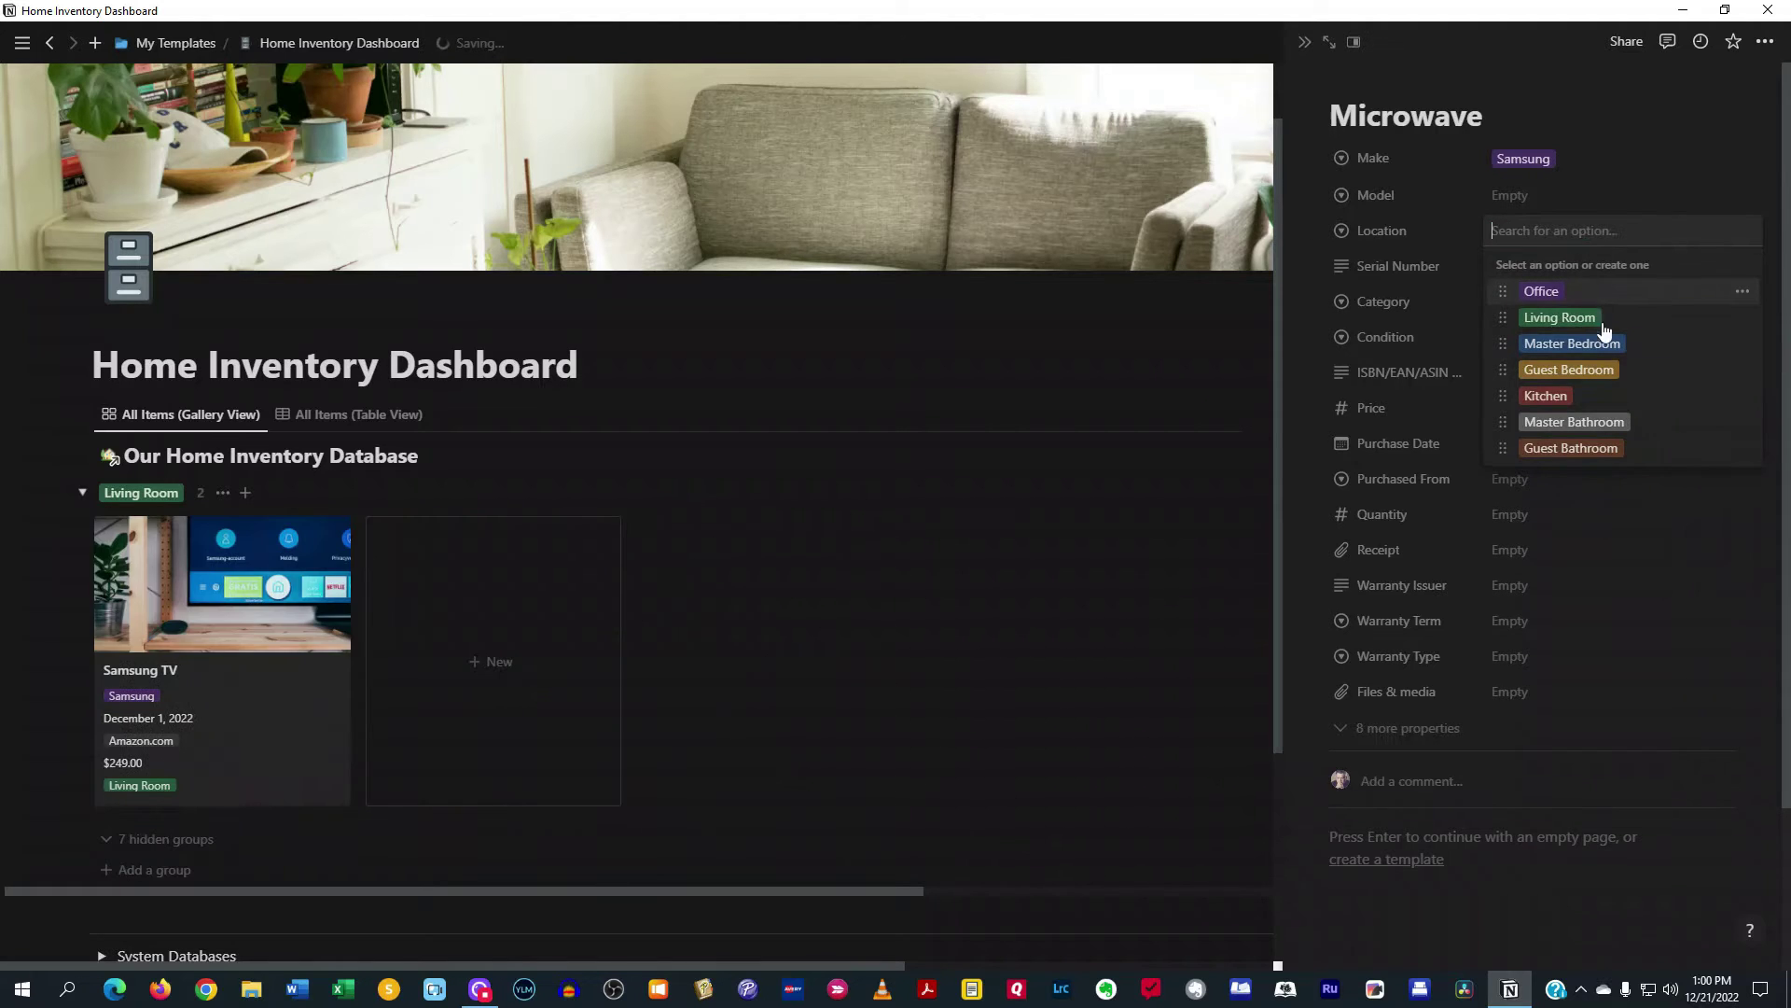
pyautogui.click(1575, 396)
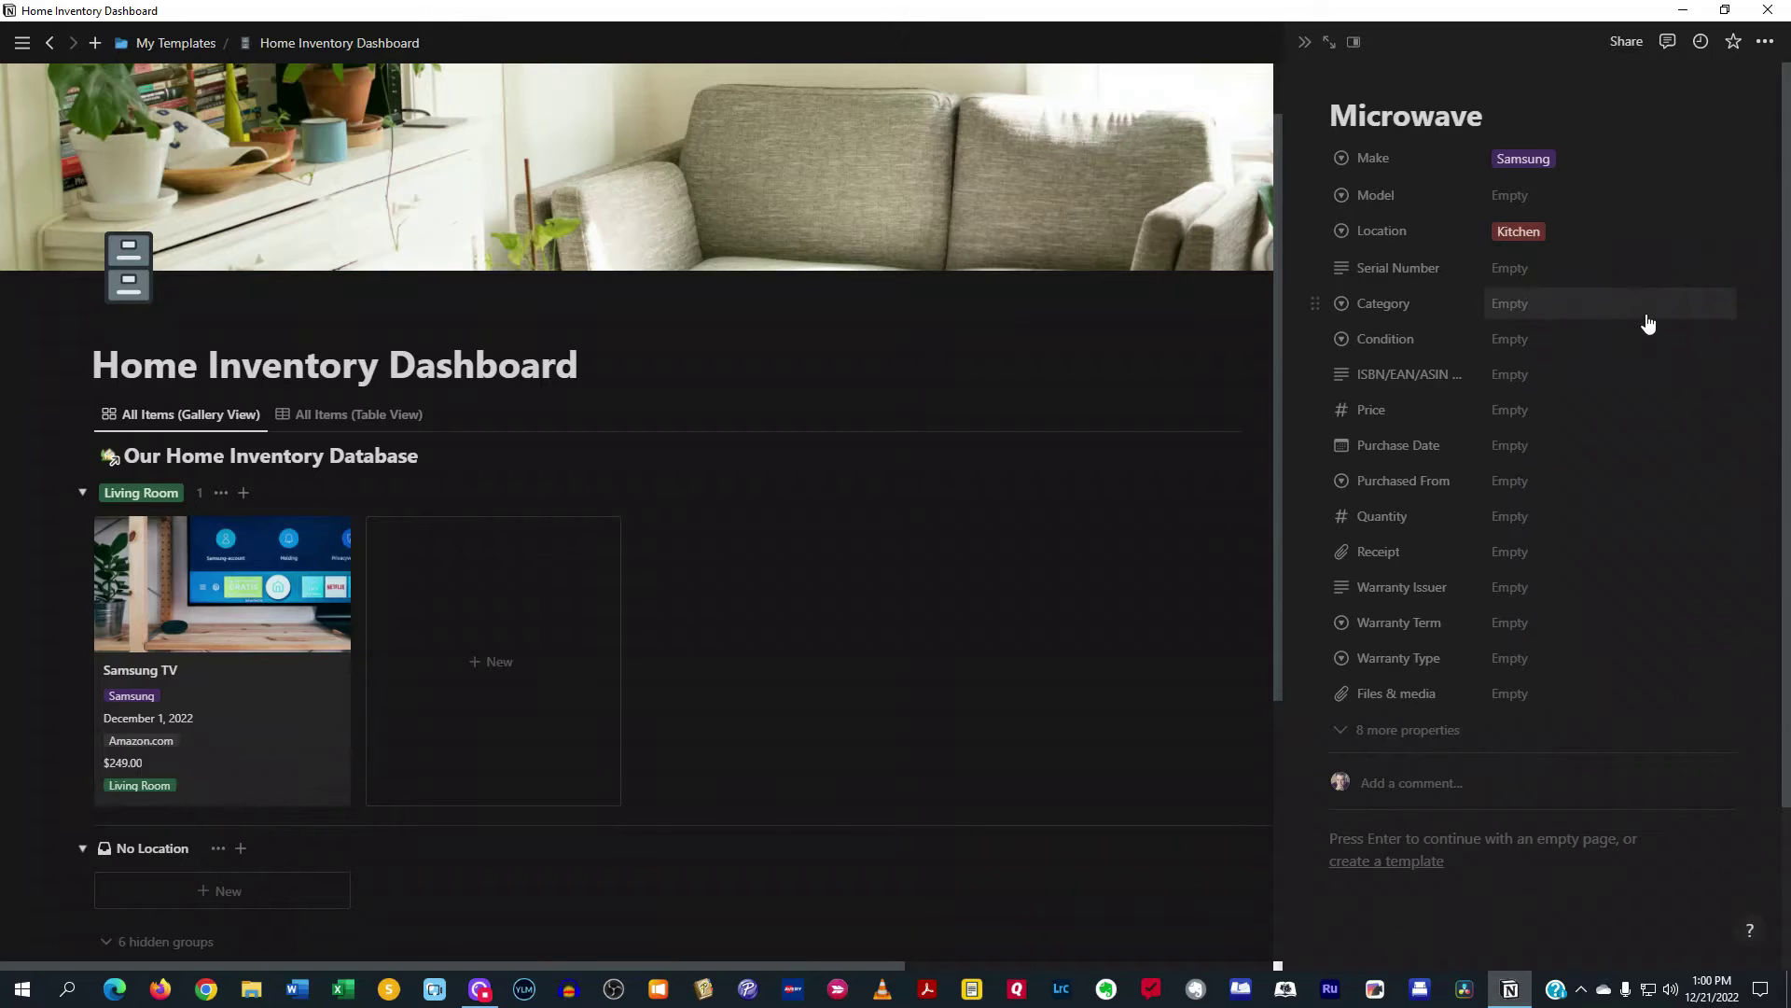
# - Set the Microwave's Category to Appliances and its Condition to Good
pyautogui.click(1517, 274)
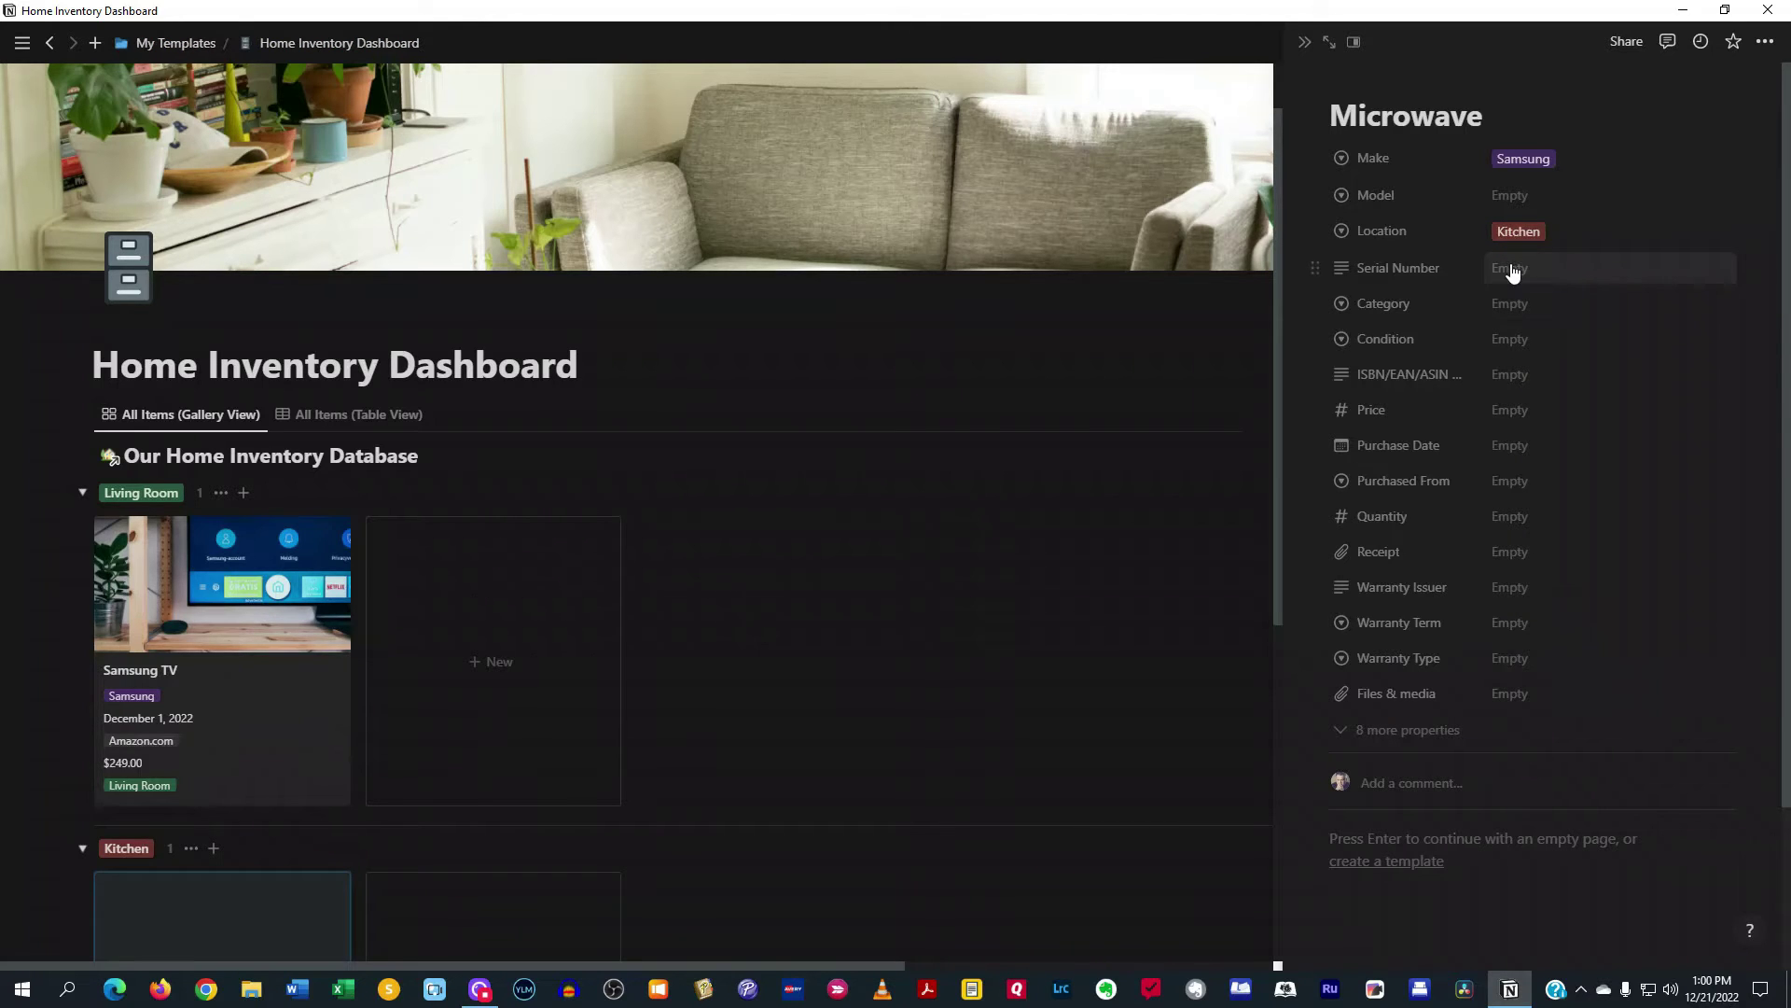
pyautogui.click(1513, 306)
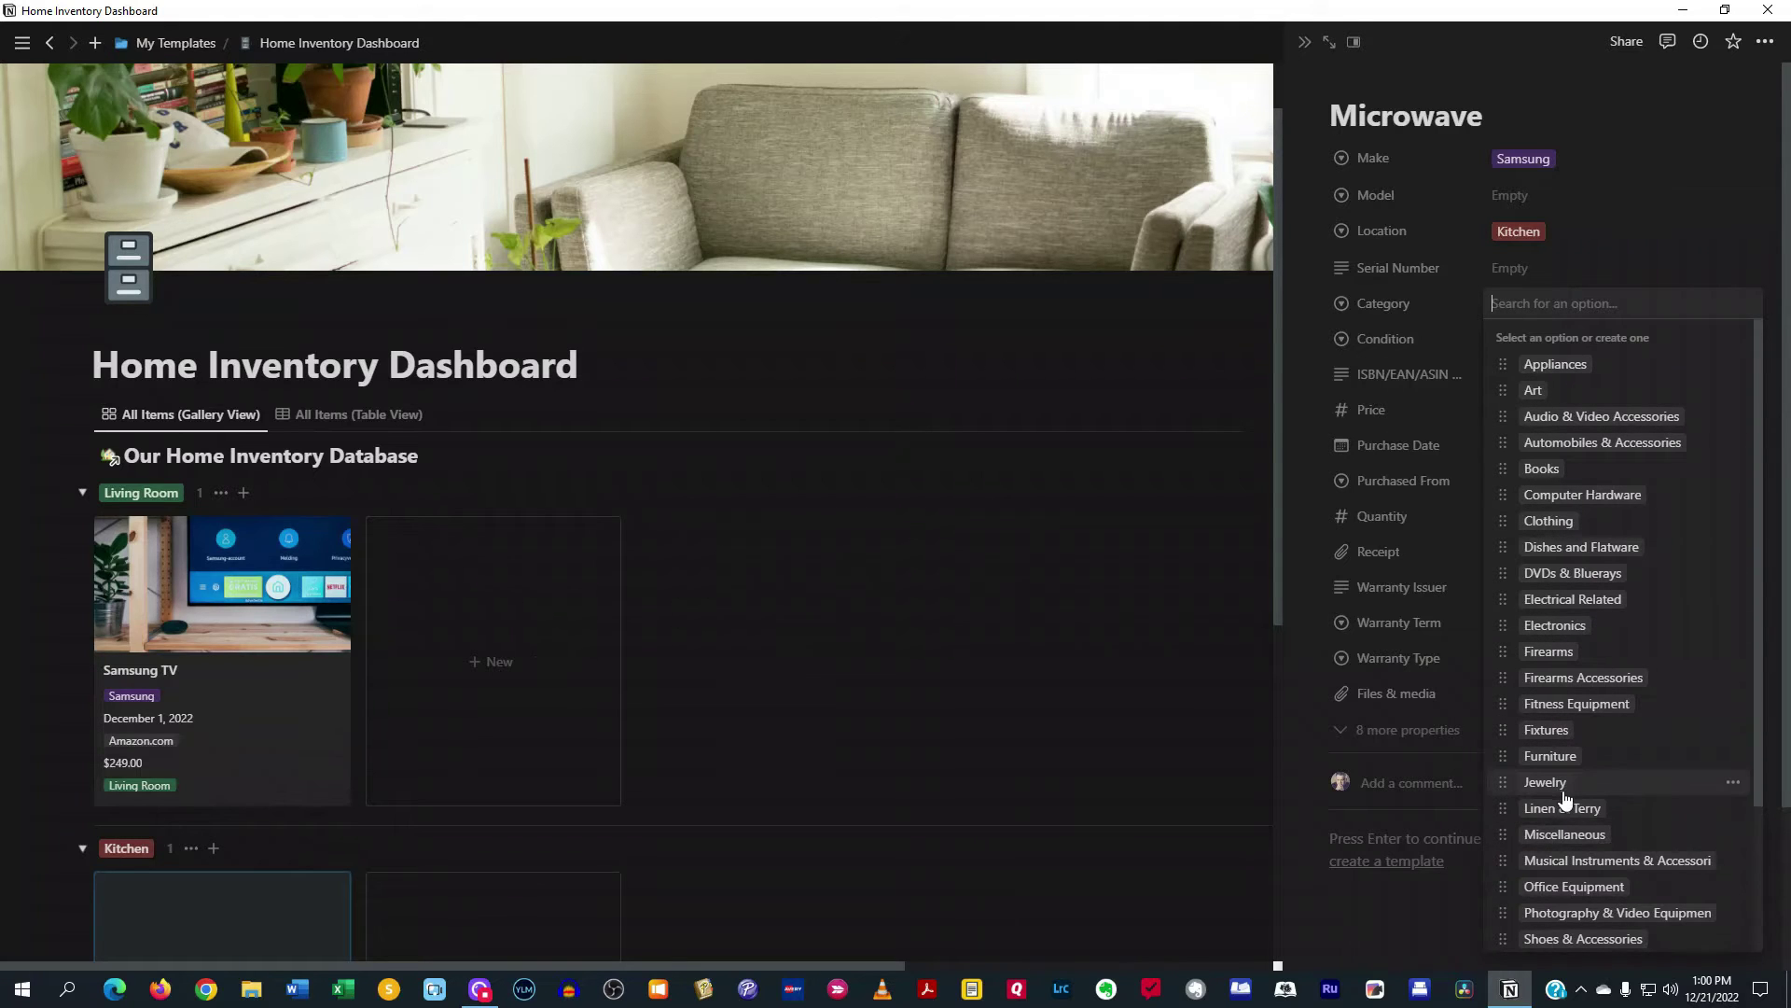
pyautogui.scroll(-3, 1565, 801)
pyautogui.scroll(3, 1565, 801)
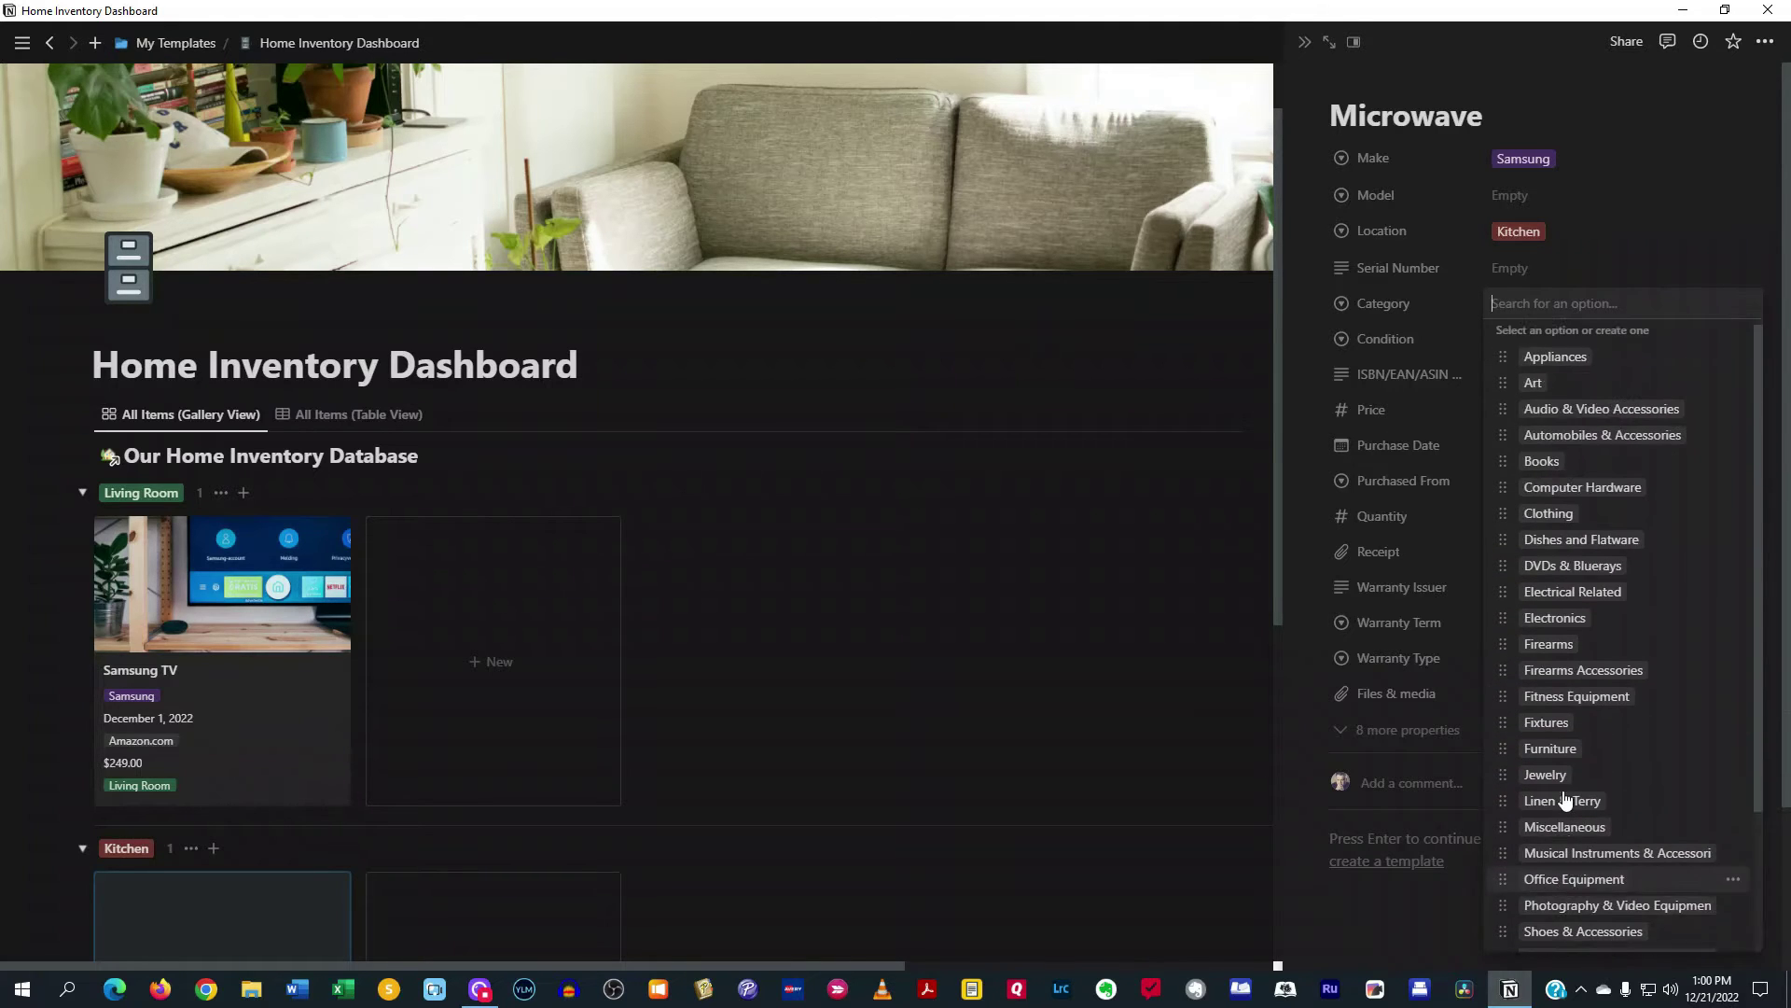
pyautogui.click(1549, 359)
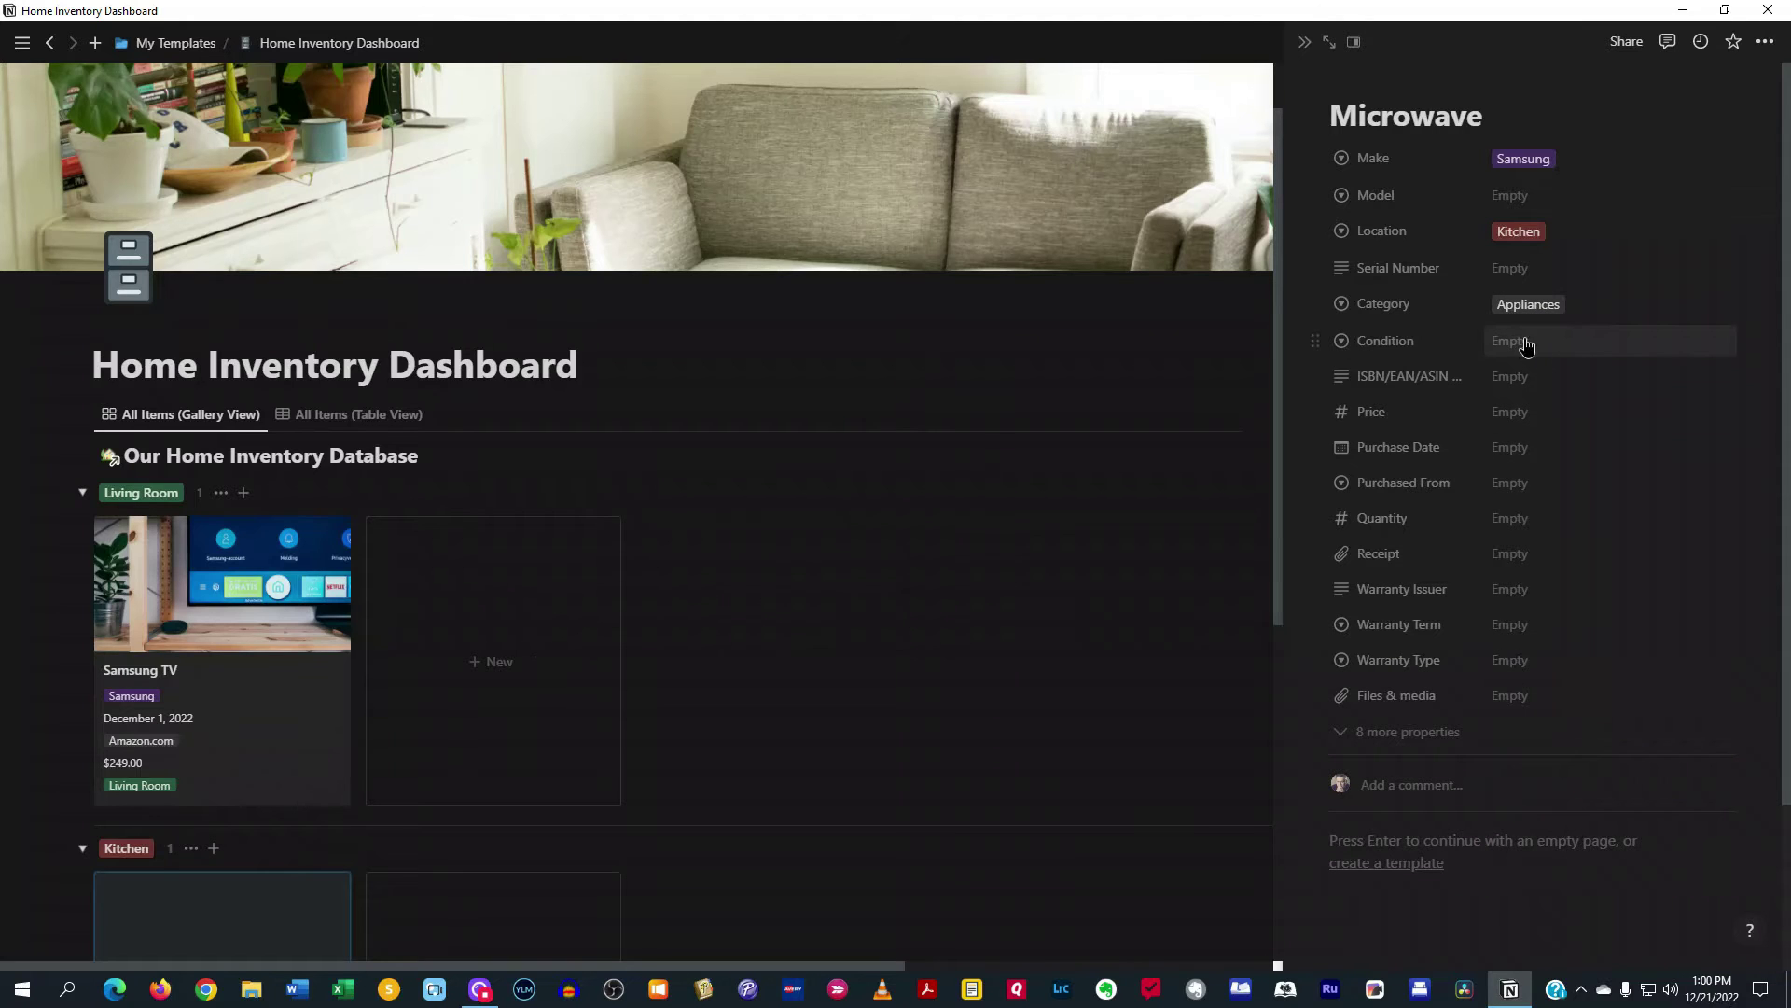
pyautogui.click(1527, 346)
pyautogui.click(1544, 429)
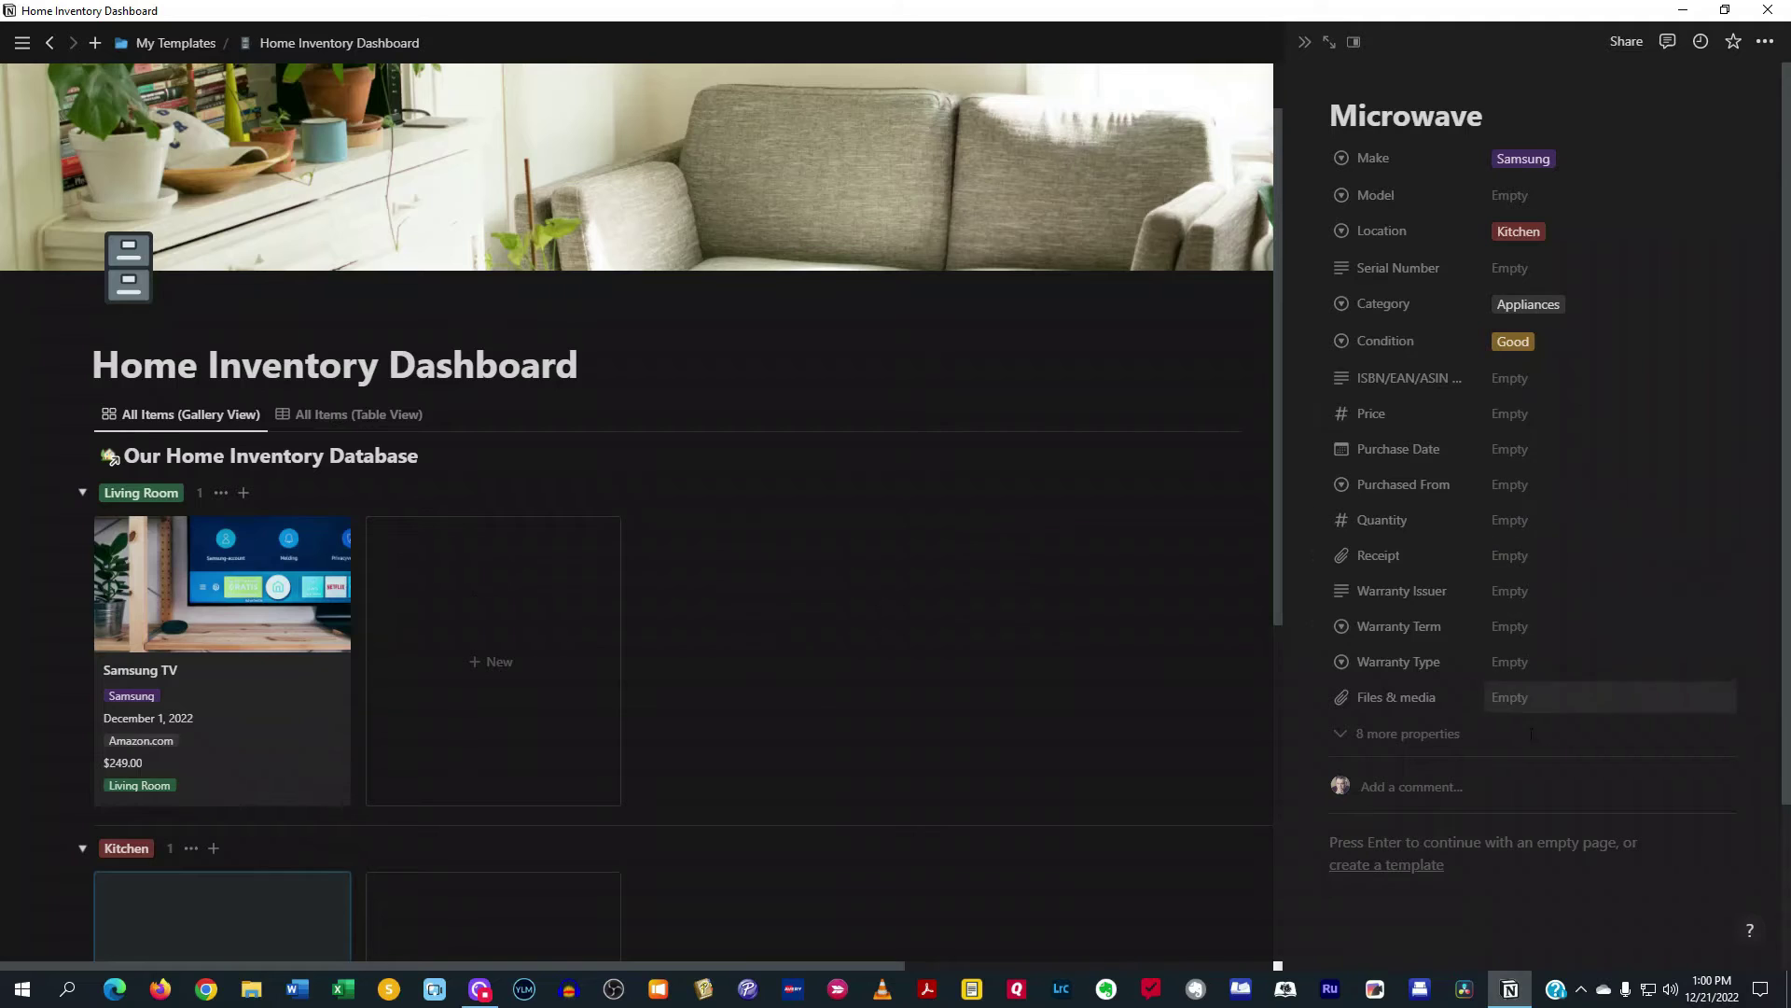
# - Leave Purchased From and the purchase date empty
pyautogui.click(1525, 487)
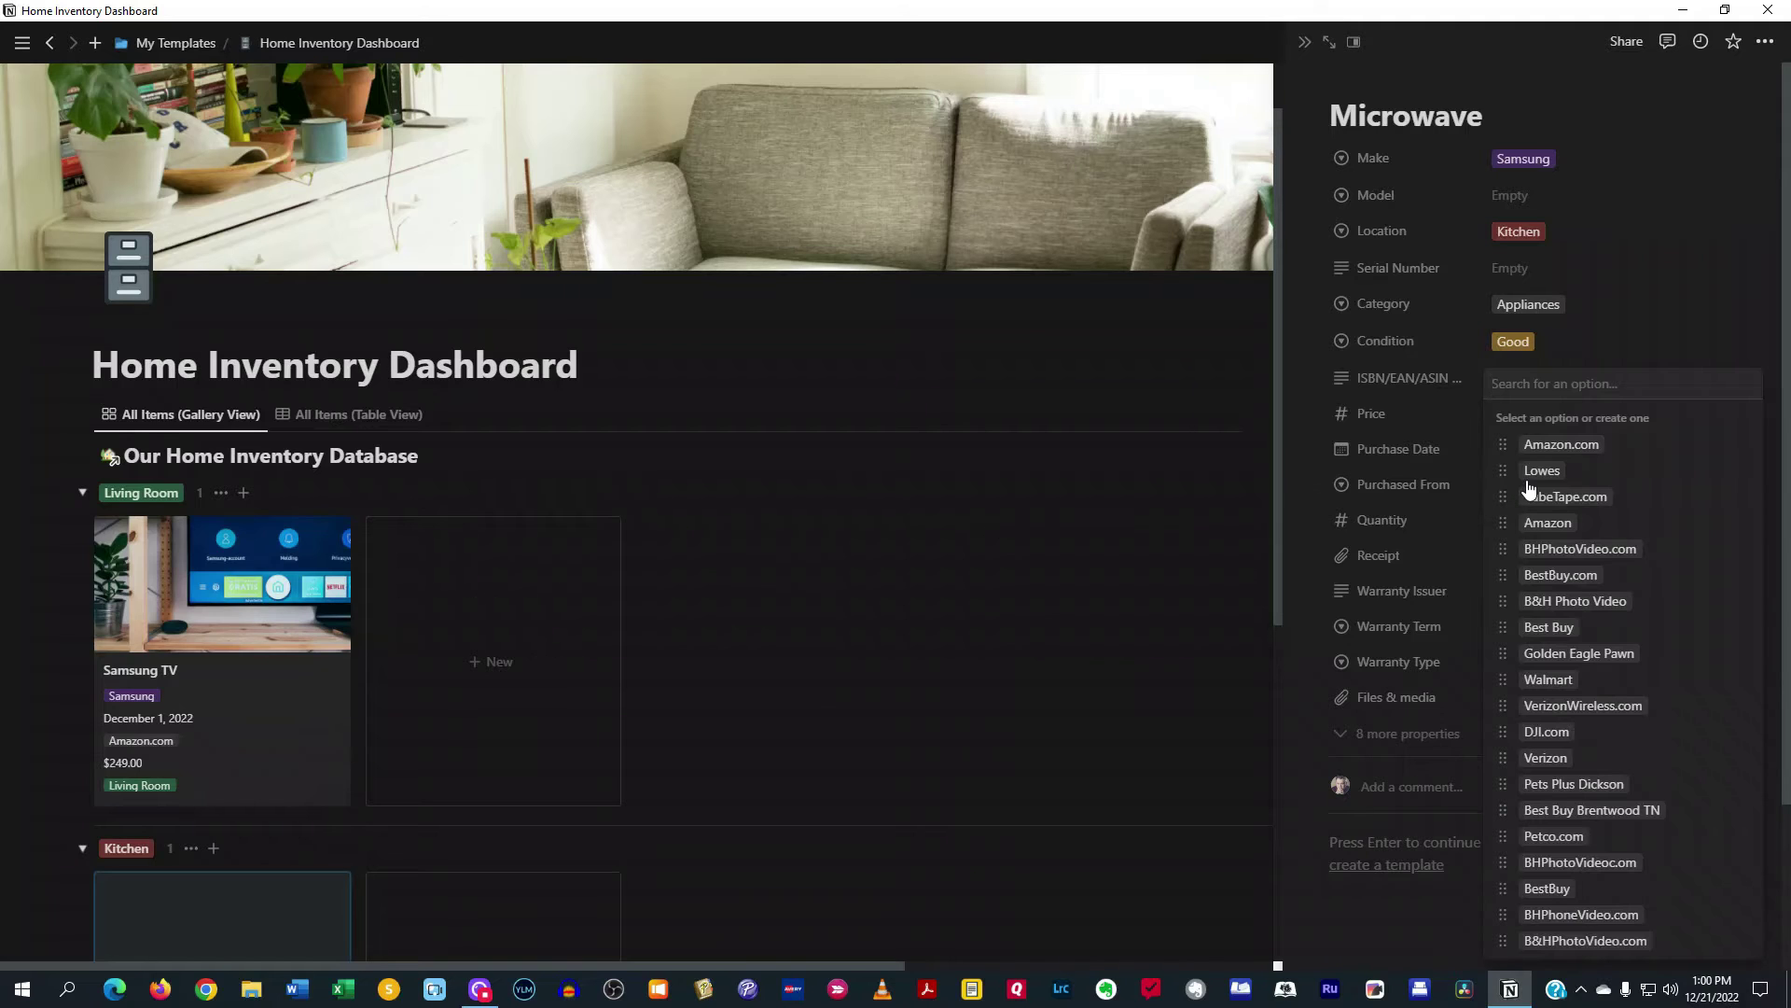
pyautogui.click(1442, 431)
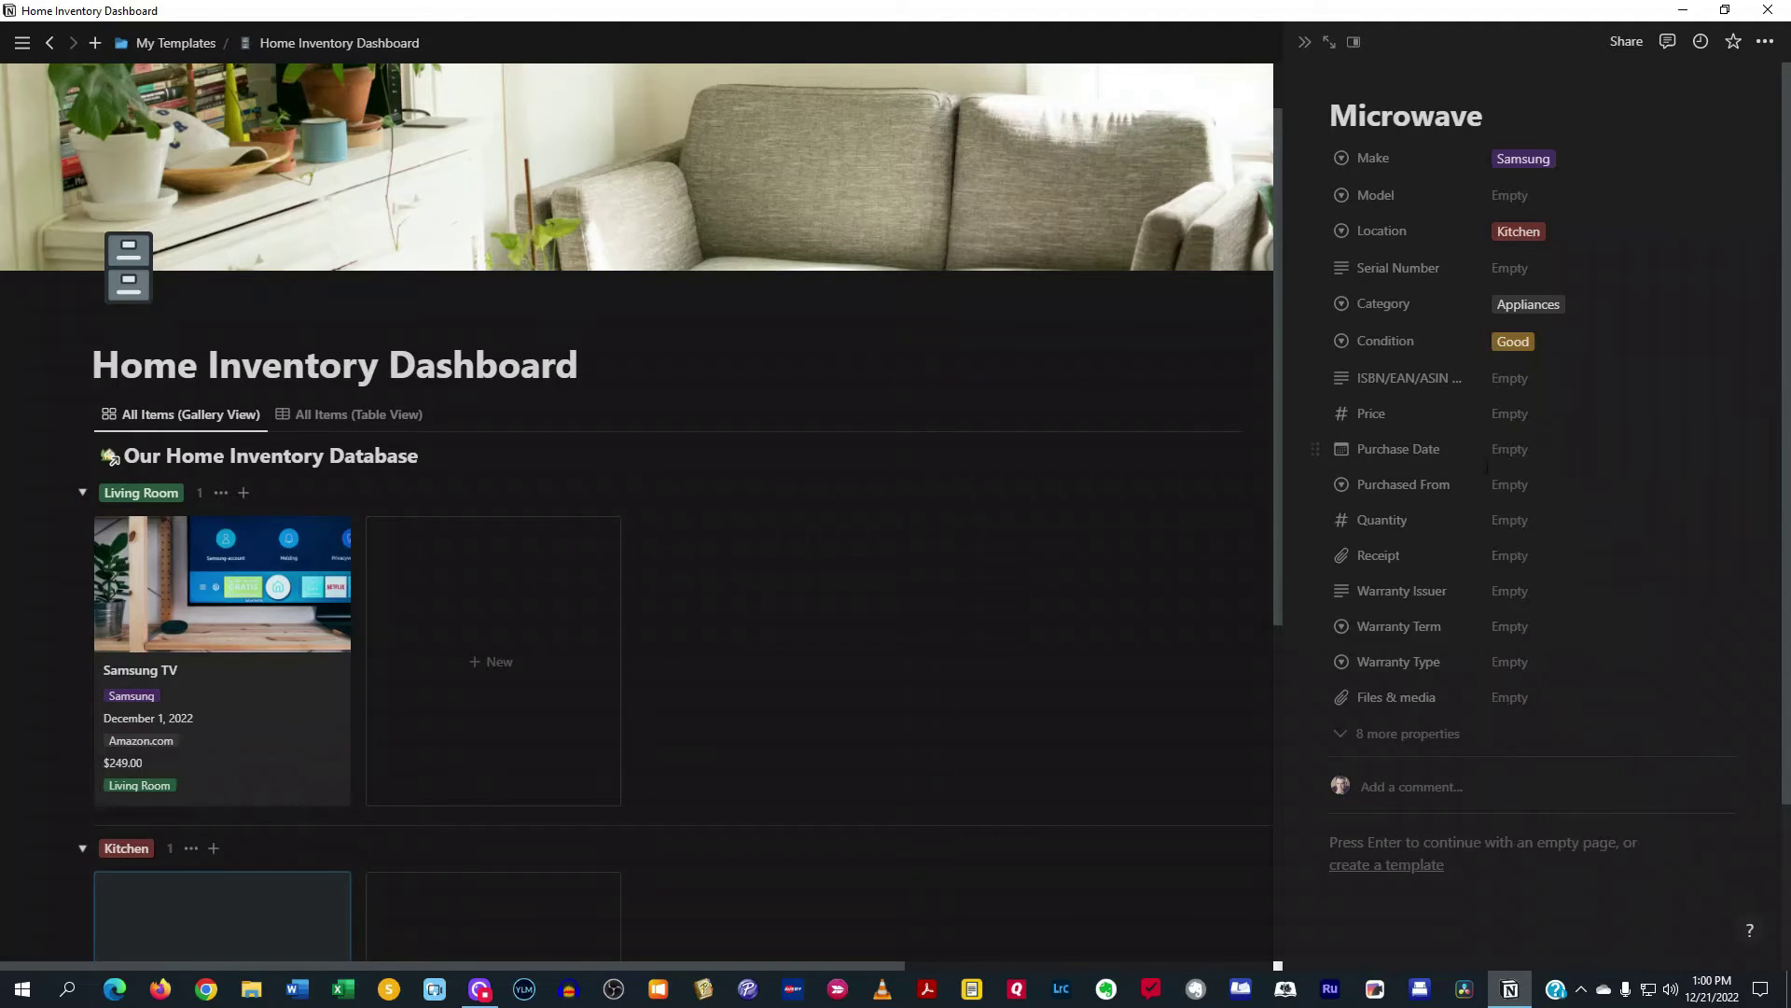
pyautogui.click(1519, 450)
pyautogui.click(1592, 414)
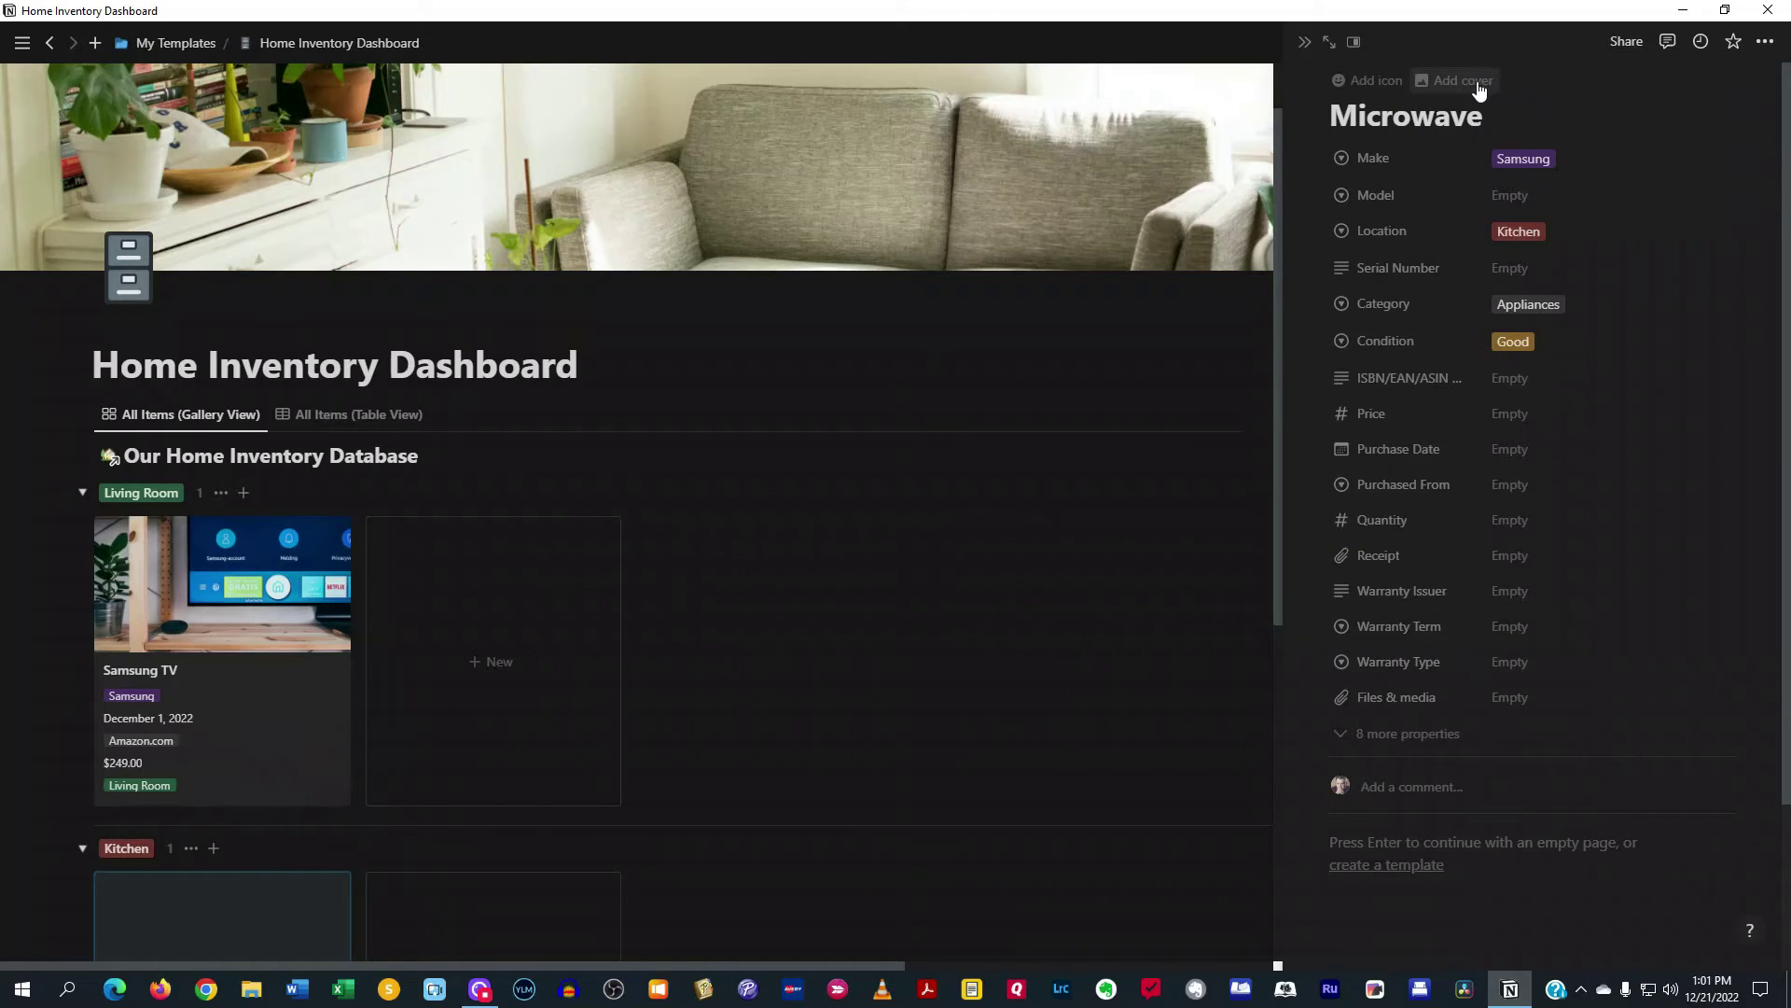
# - Close the Microwave panel and check its card alone in the Kitchen group
pyautogui.click(1304, 42)
pyautogui.scroll(-3, 717, 636)
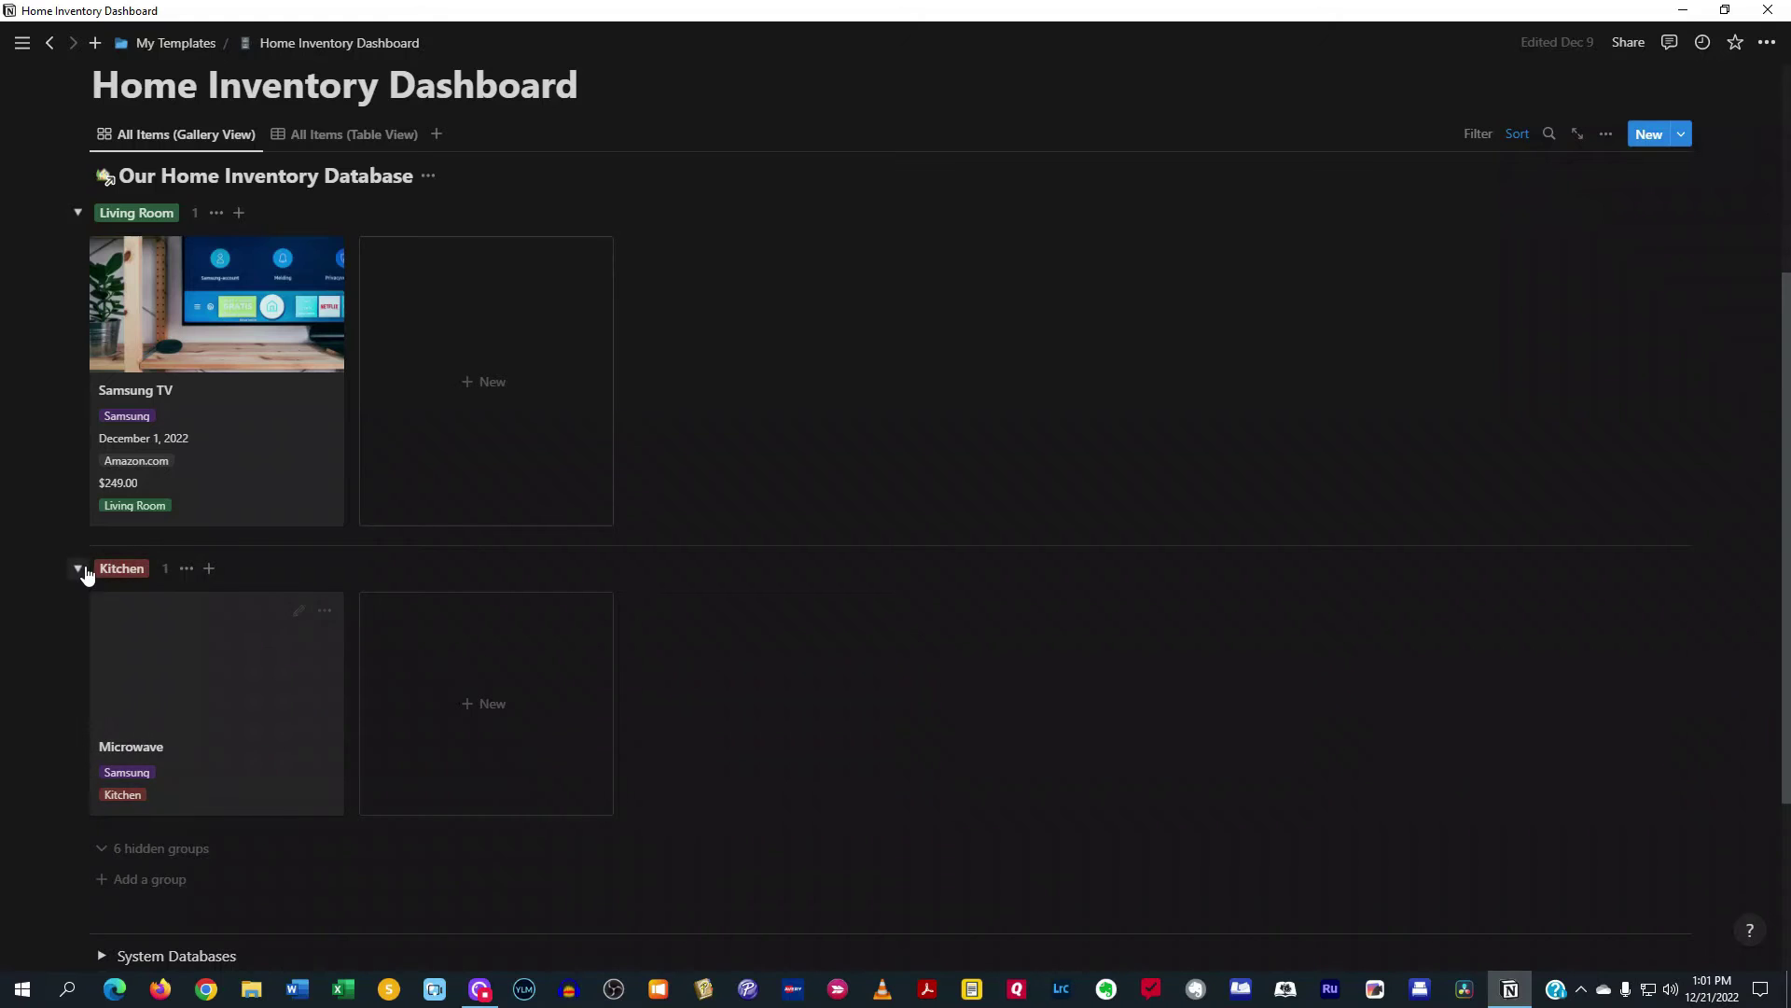
pyautogui.scroll(-2, 175, 658)
pyautogui.scroll(3, 192, 645)
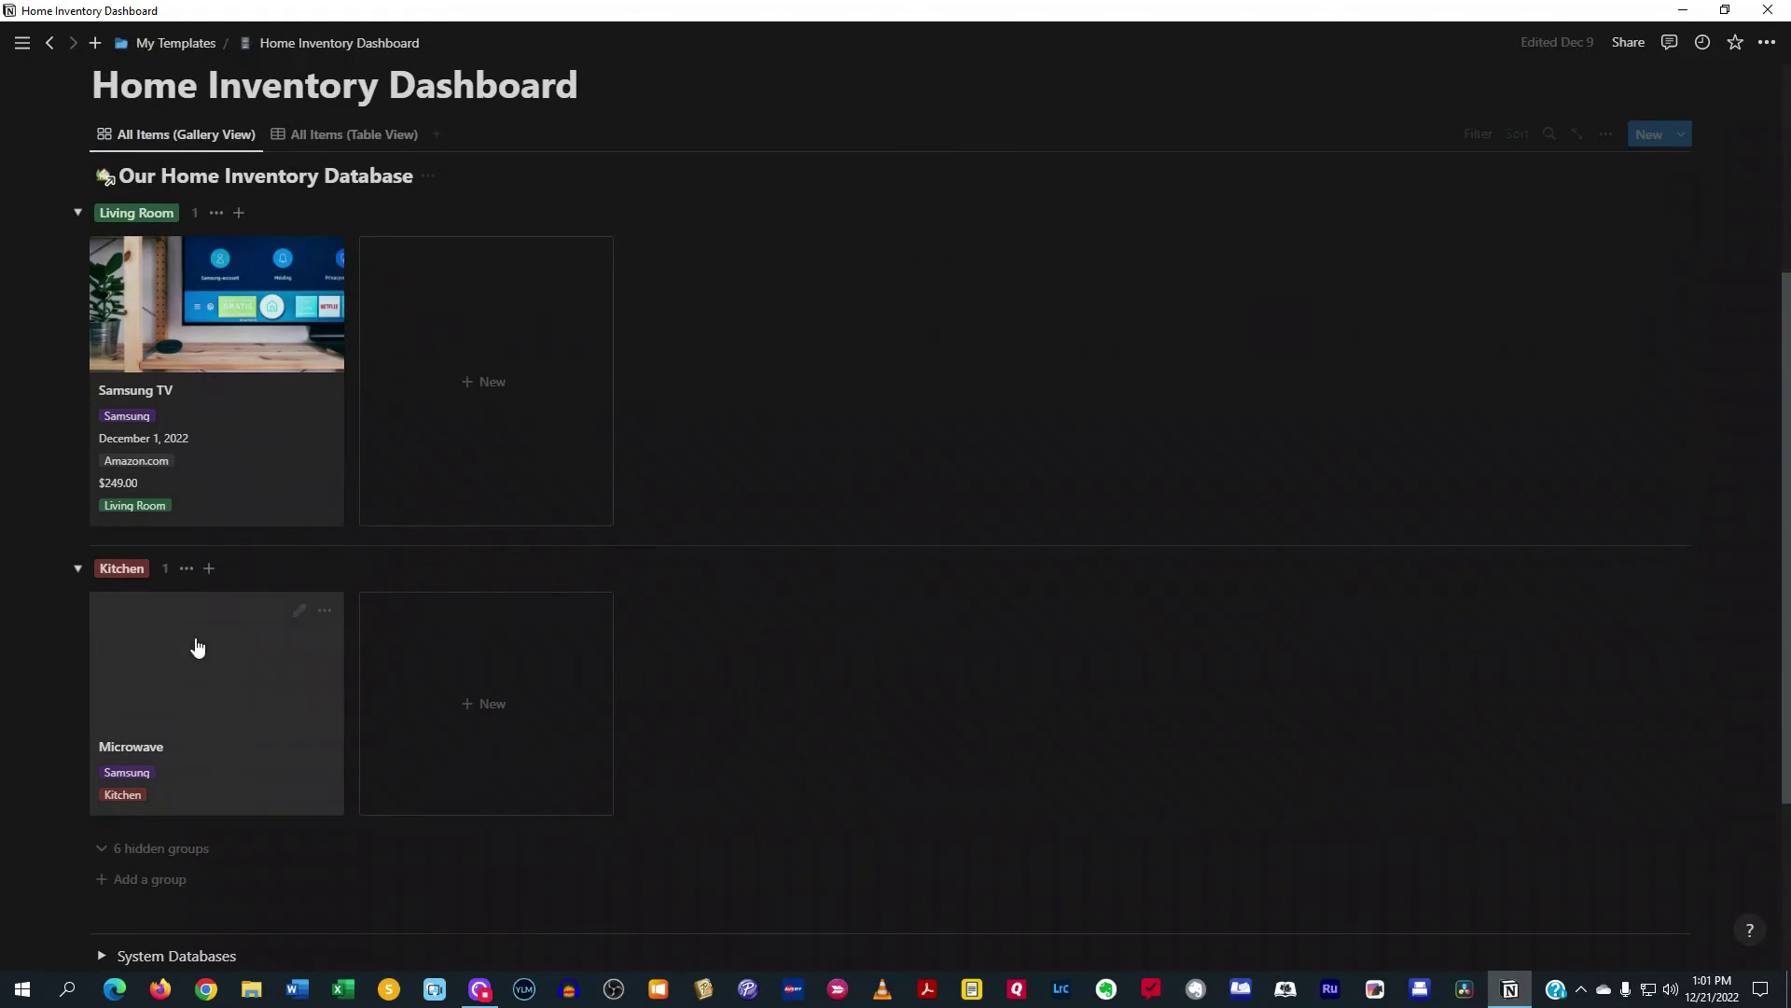
pyautogui.scroll(-4, 200, 630)
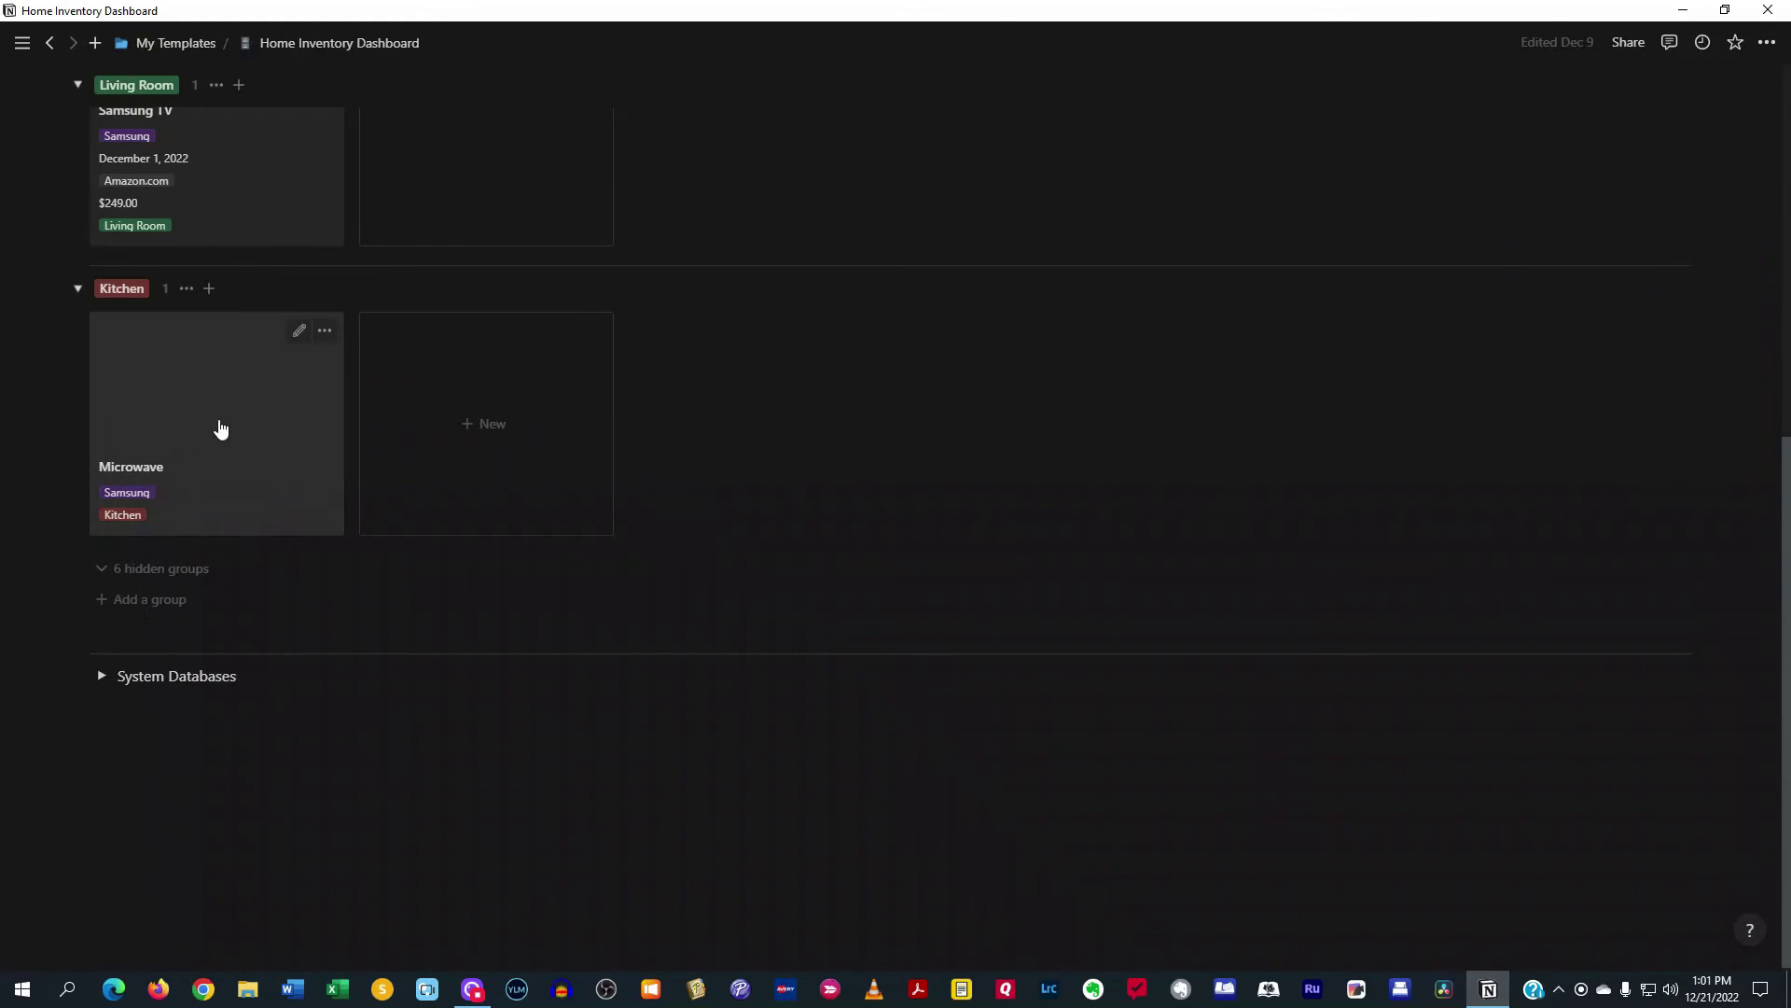
pyautogui.scroll(2, 390, 578)
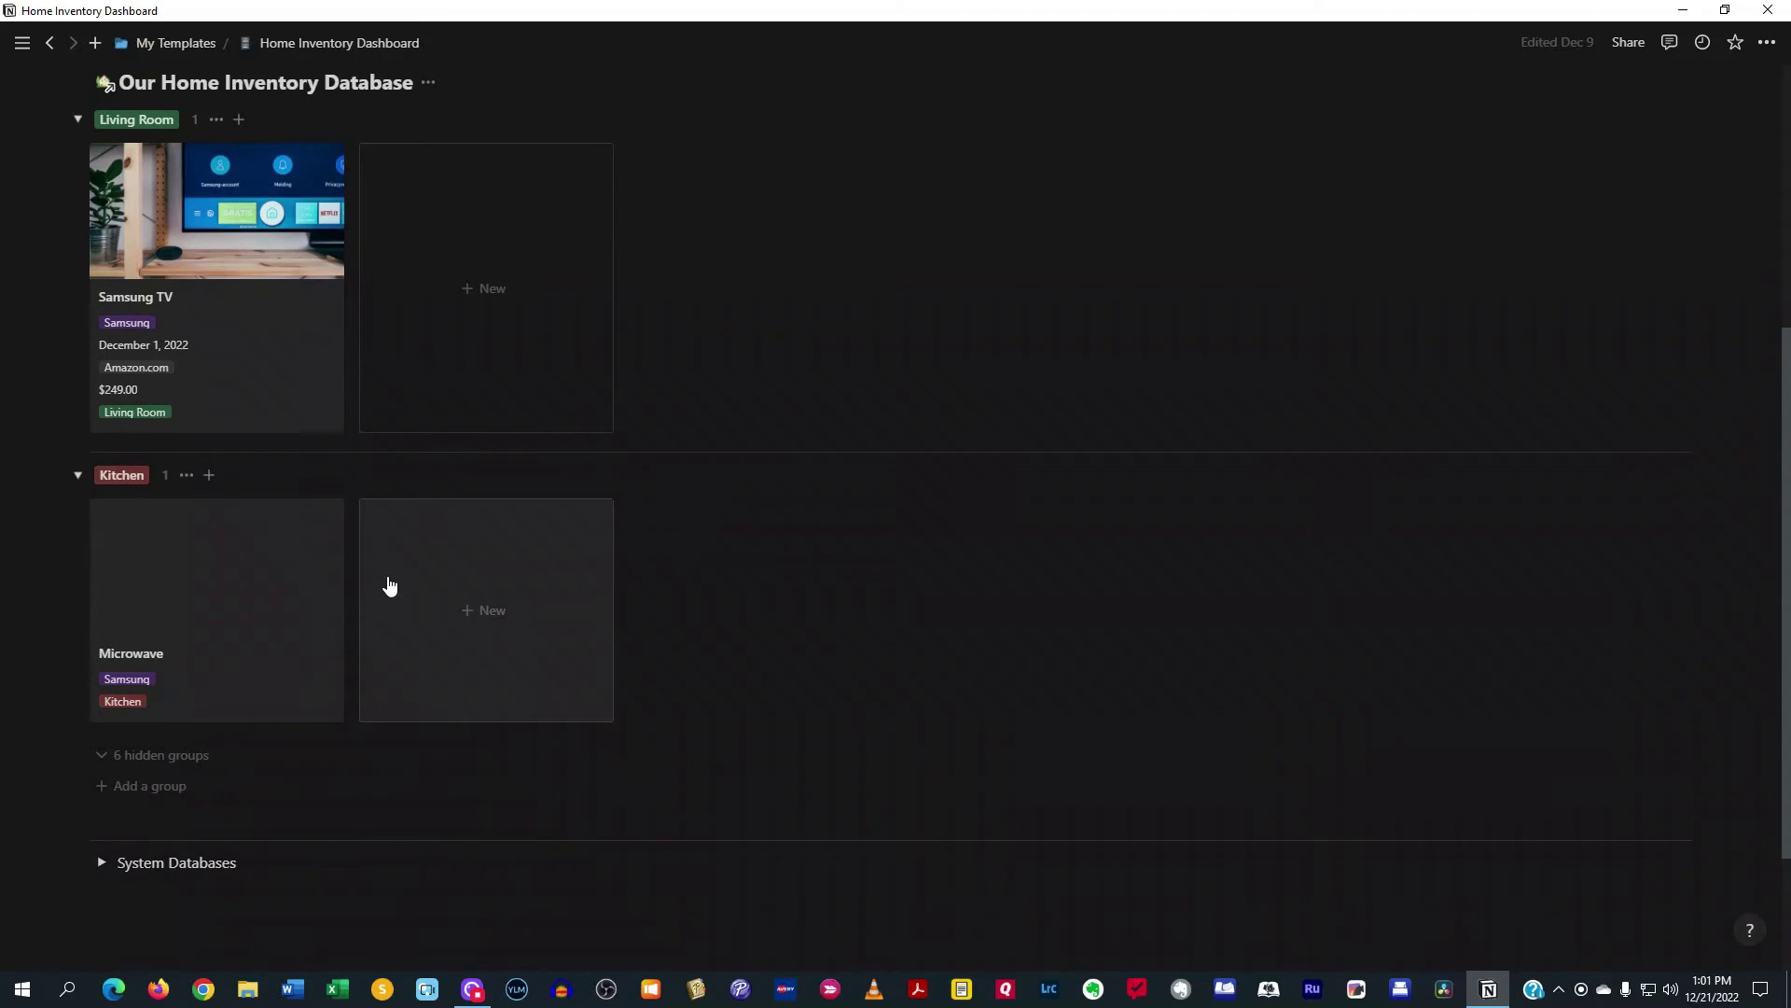
pyautogui.scroll(2, 388, 584)
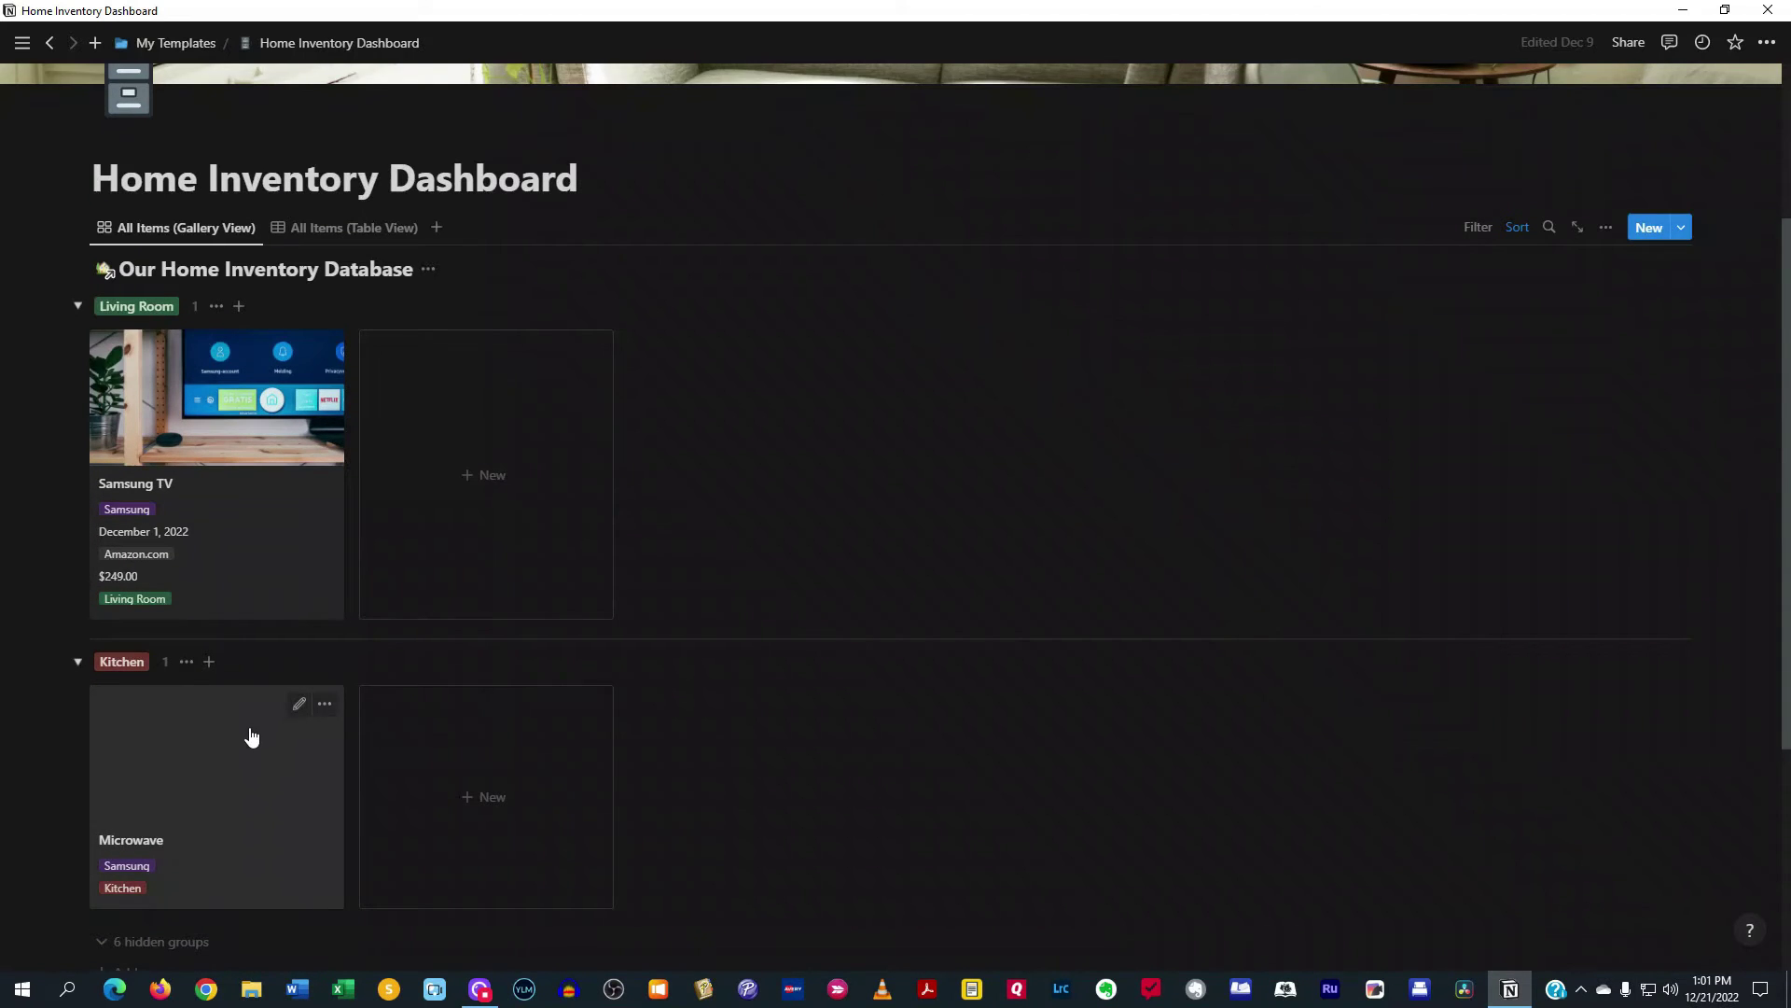
pyautogui.click(264, 486)
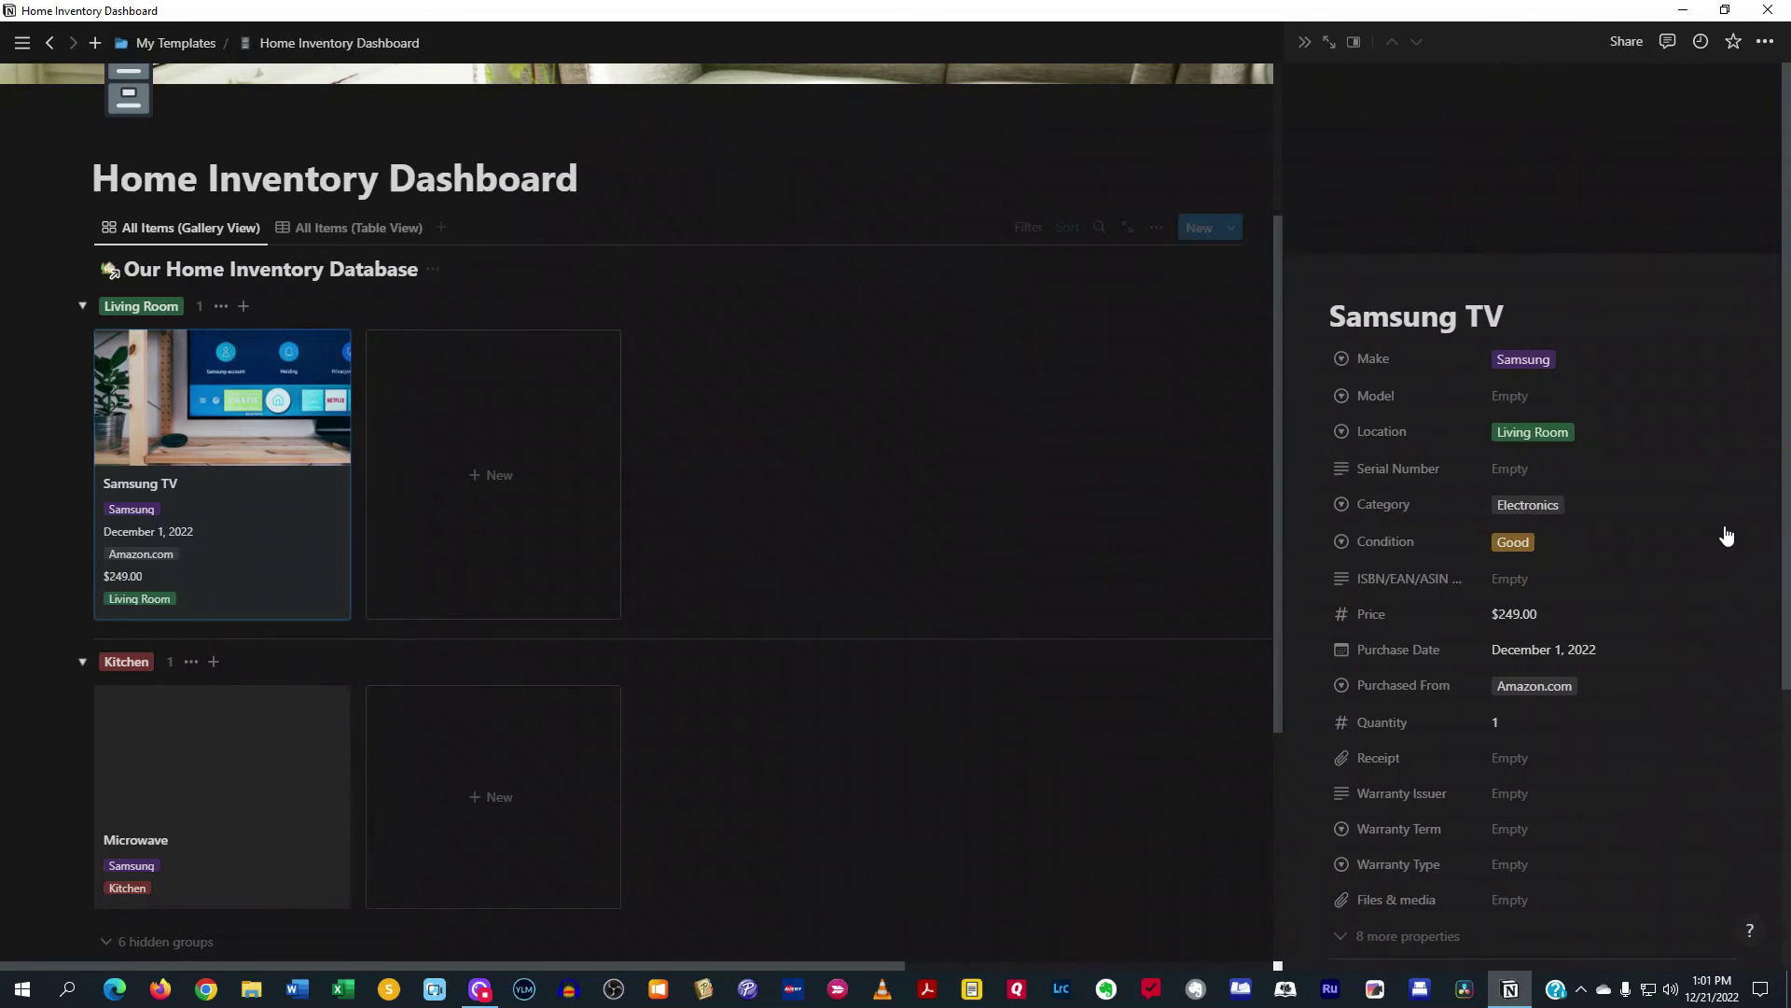
pyautogui.click(1656, 440)
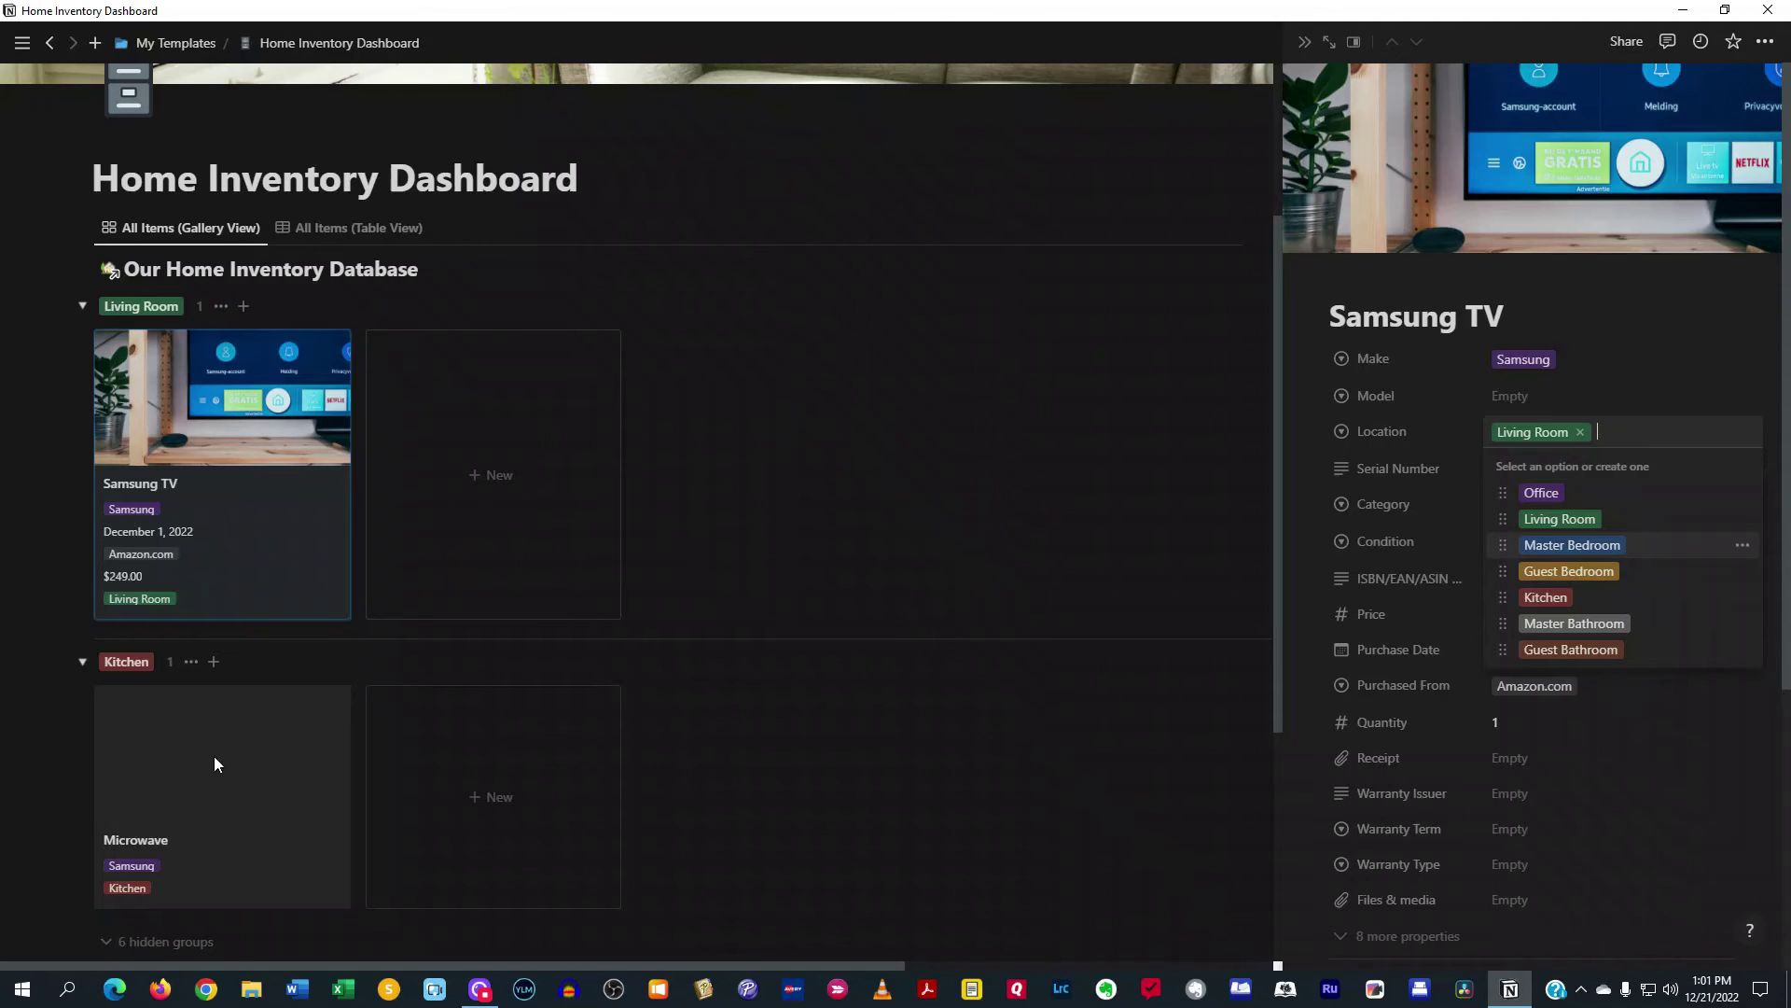
pyautogui.click(1305, 47)
pyautogui.click(1305, 47)
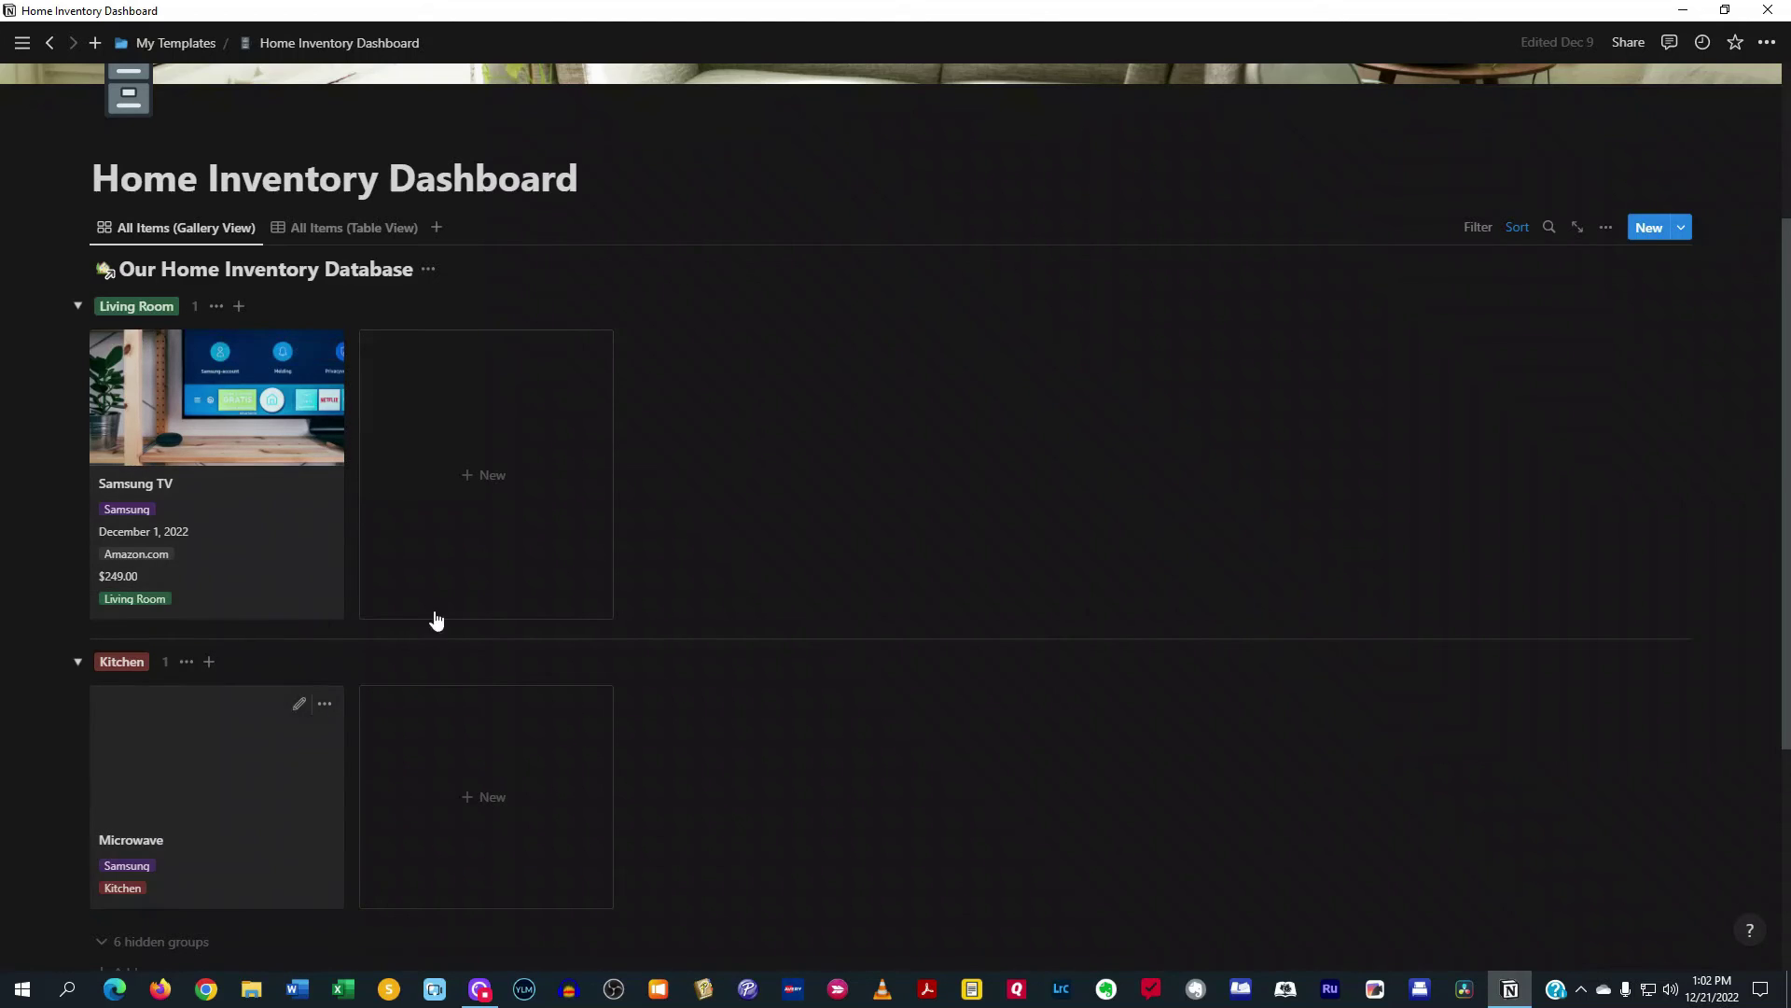
pyautogui.click(1606, 228)
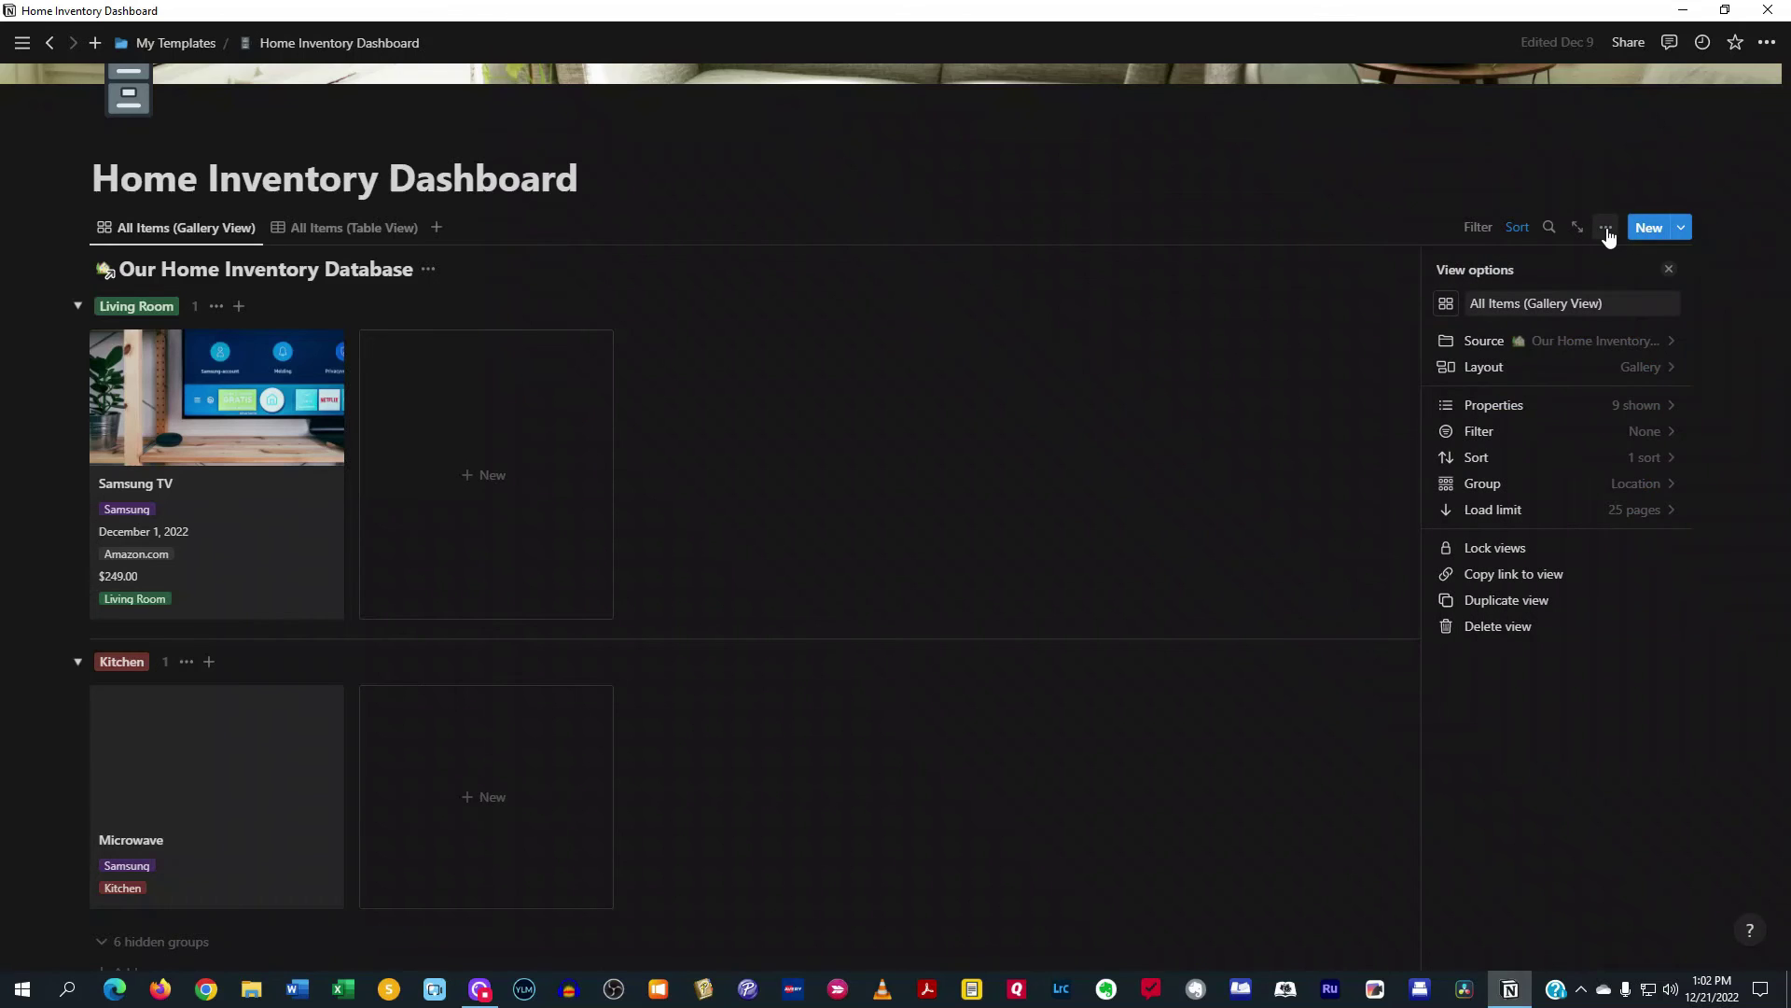
# - Hide the Location property from gallery cards, then view the All Items table
pyautogui.click(1643, 405)
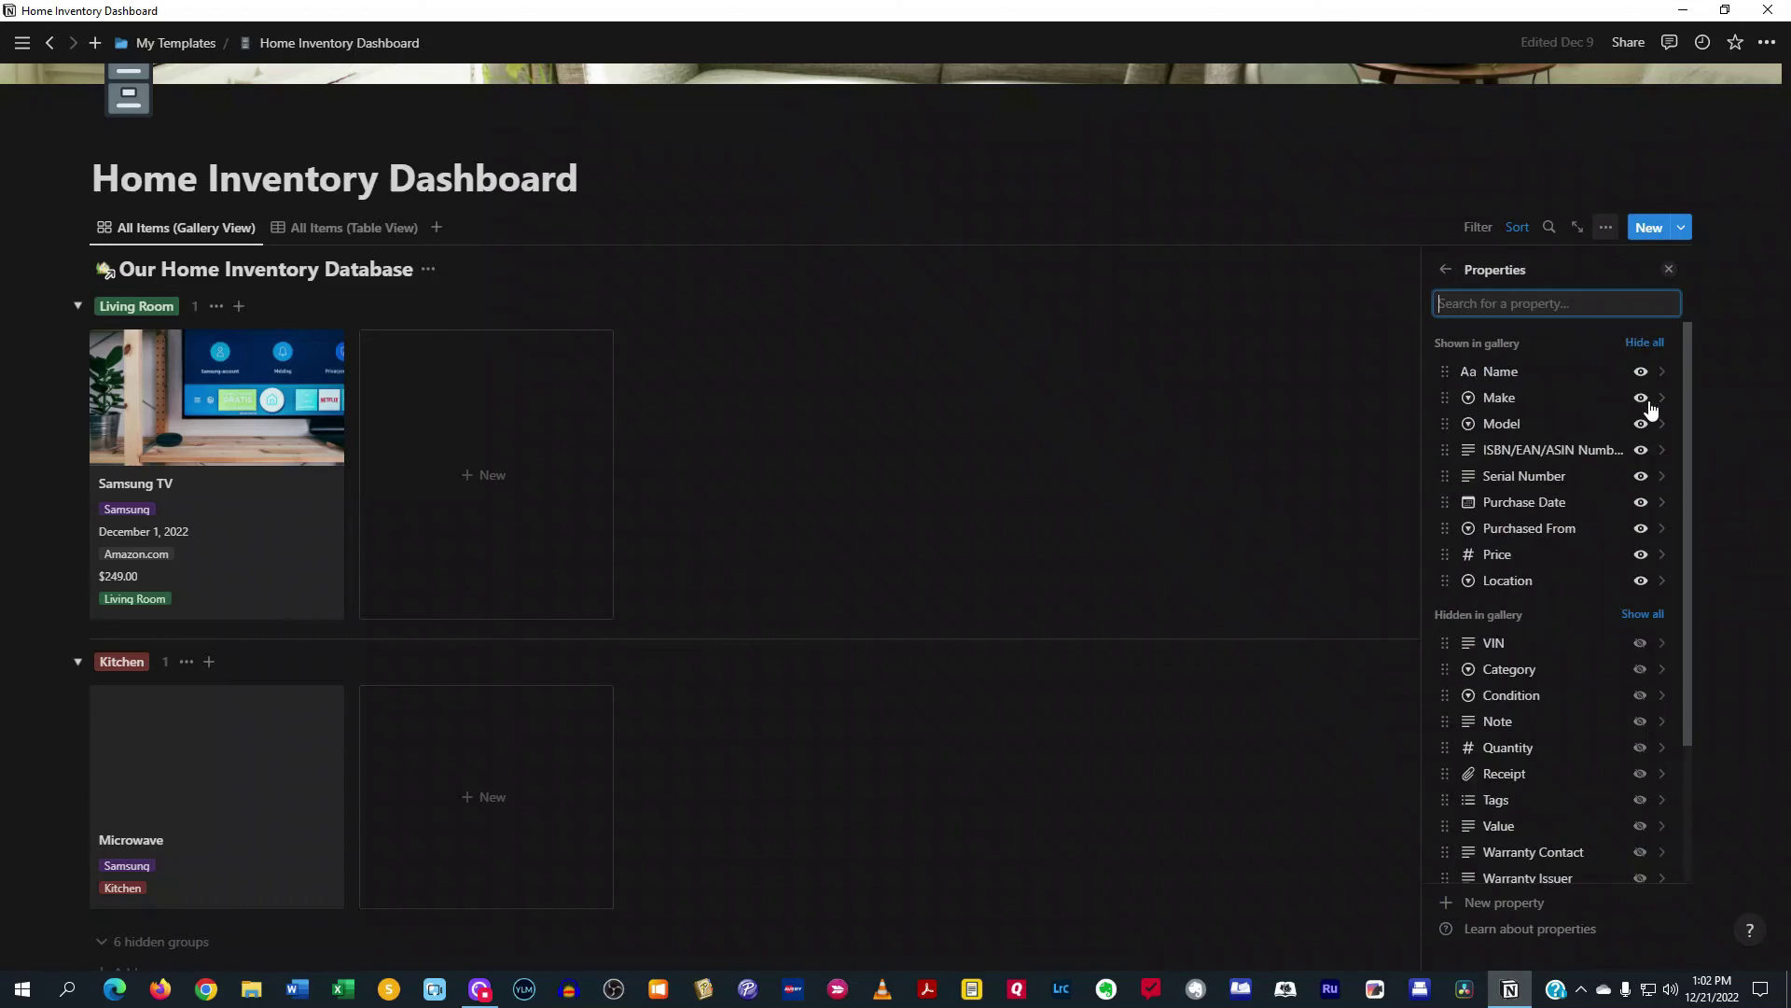
pyautogui.click(1639, 582)
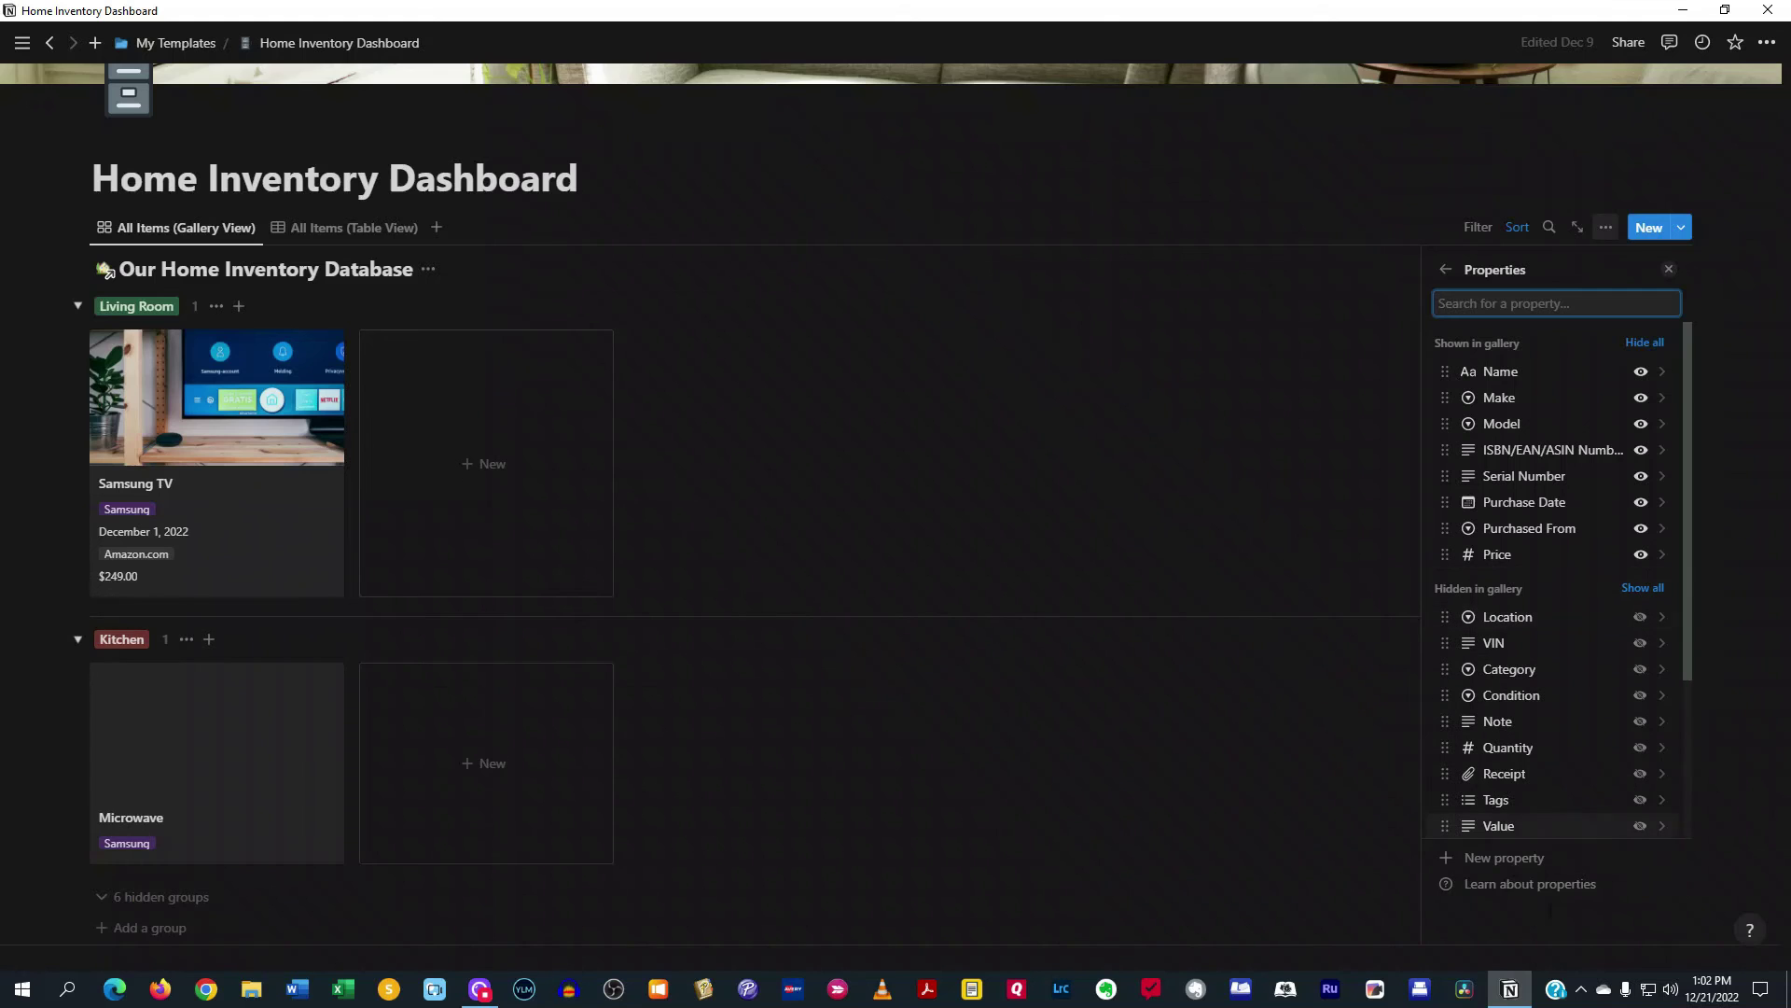
pyautogui.click(1445, 270)
pyautogui.click(1164, 219)
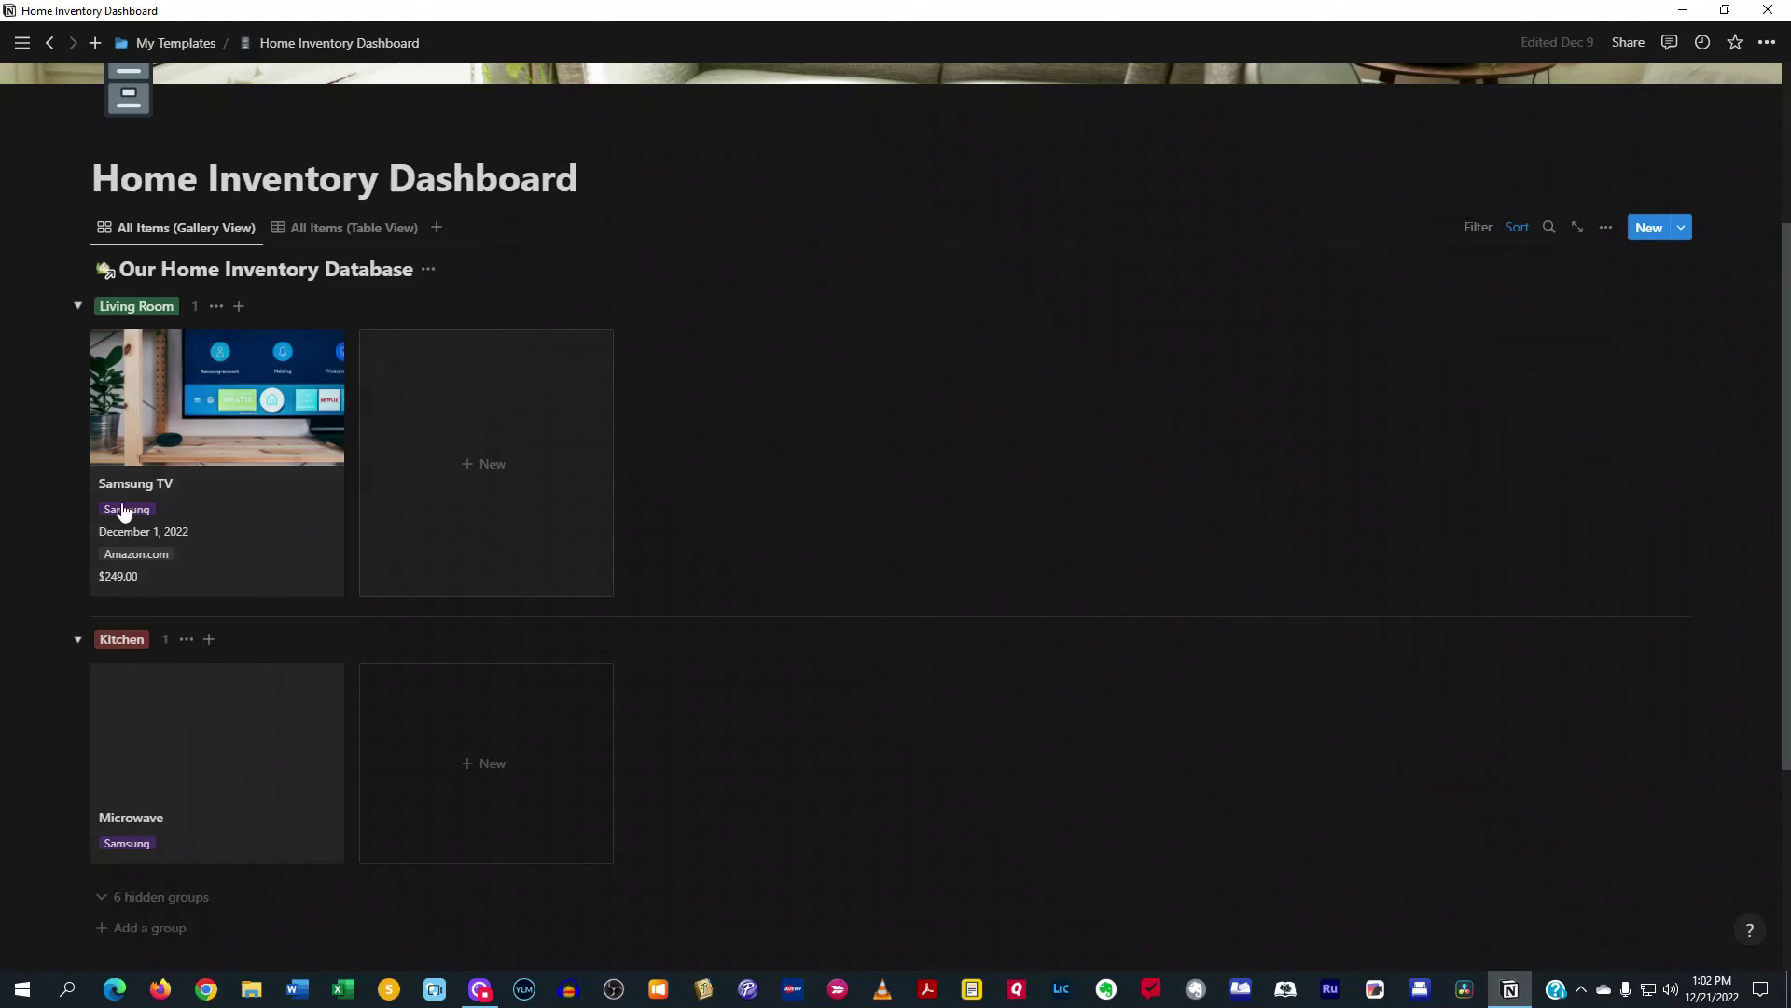
pyautogui.click(345, 230)
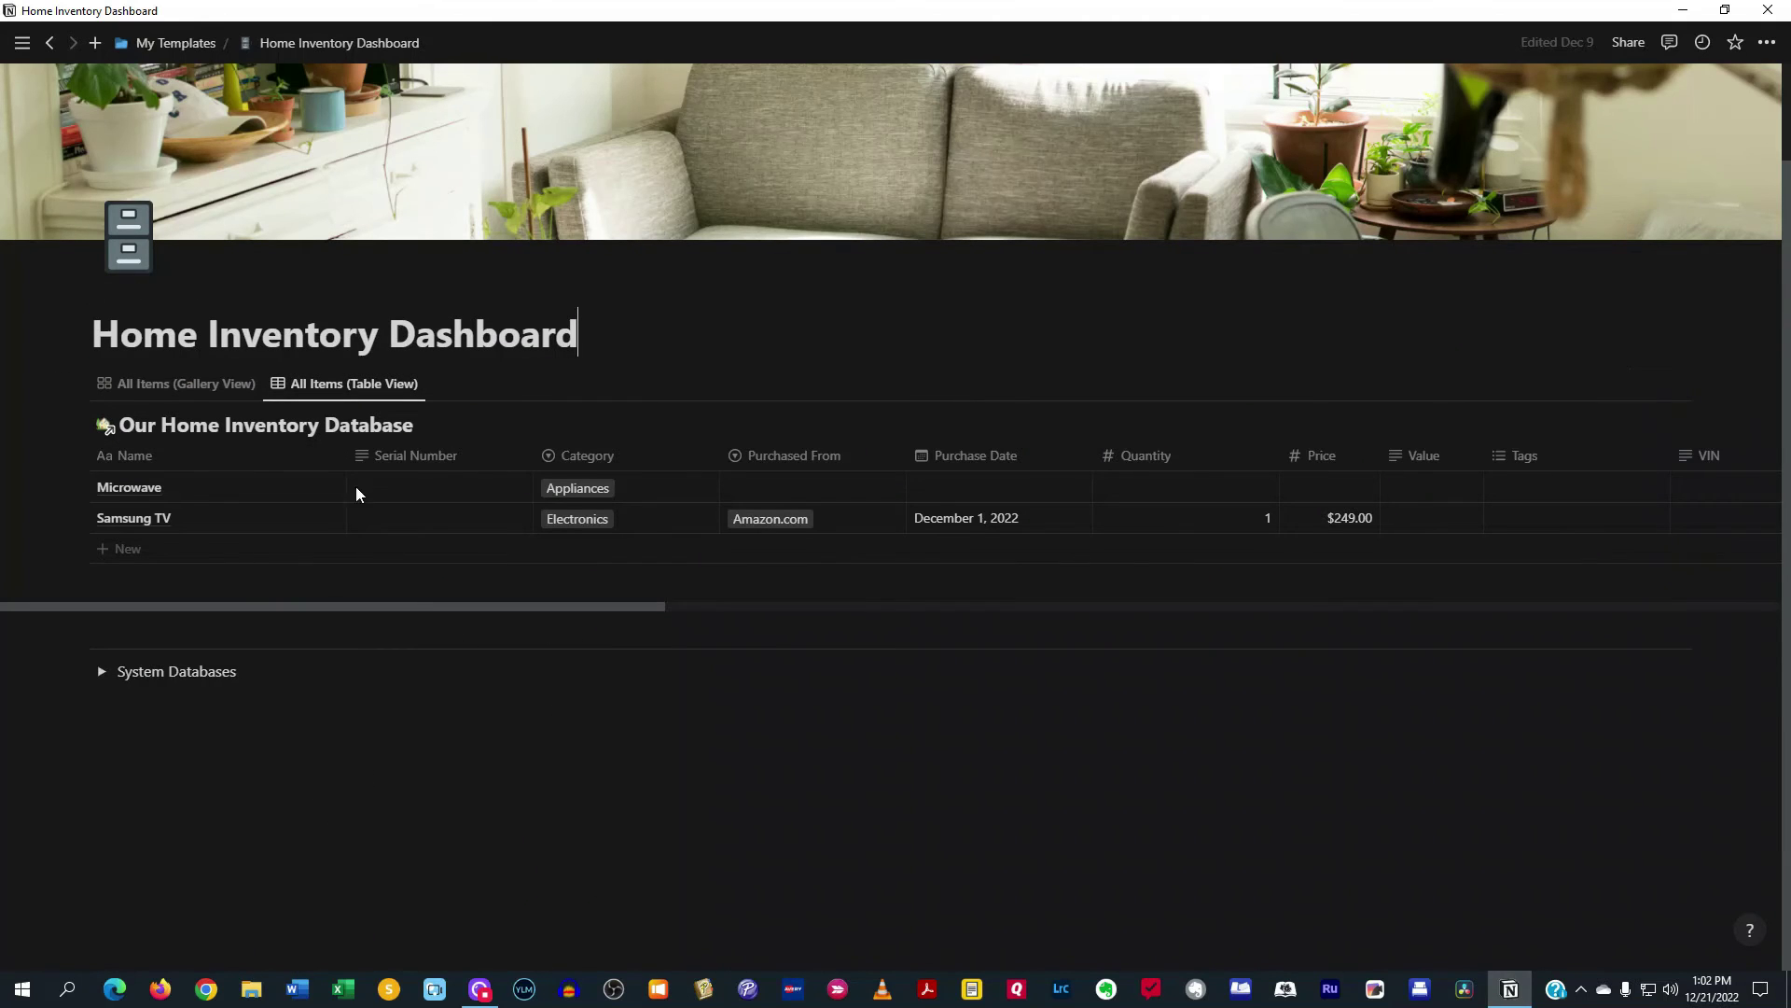
pyautogui.moveTo(335, 598)
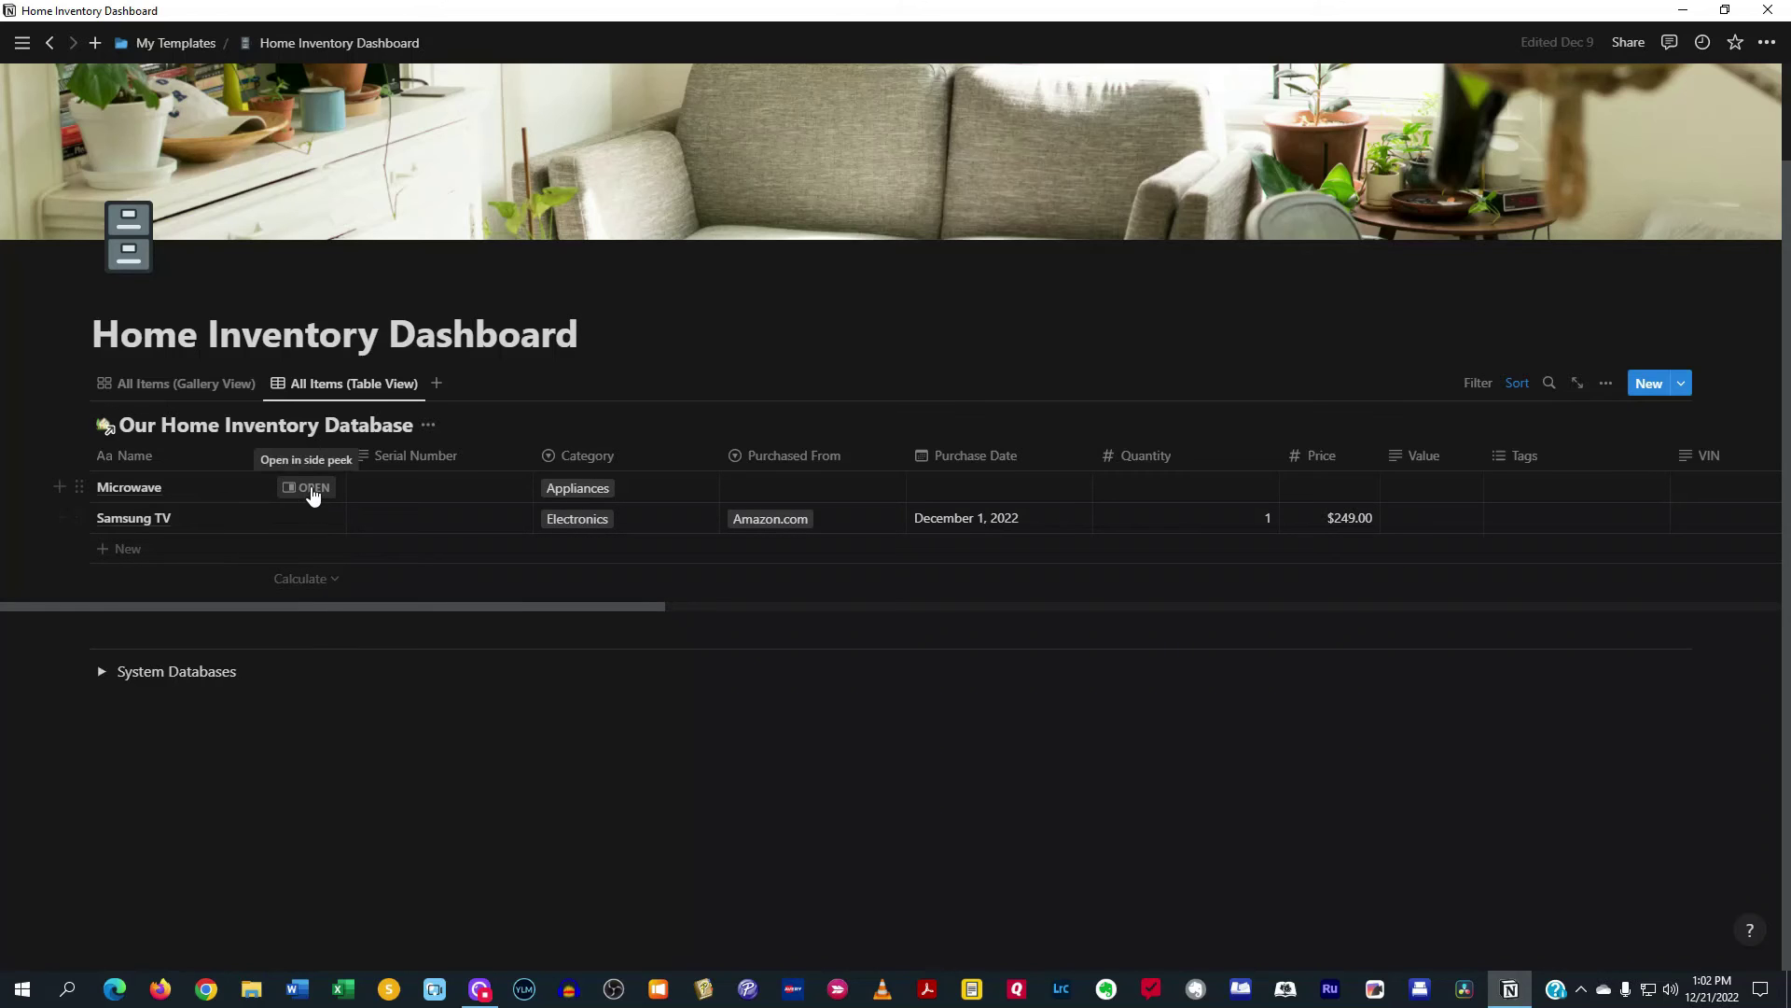
pyautogui.click(314, 488)
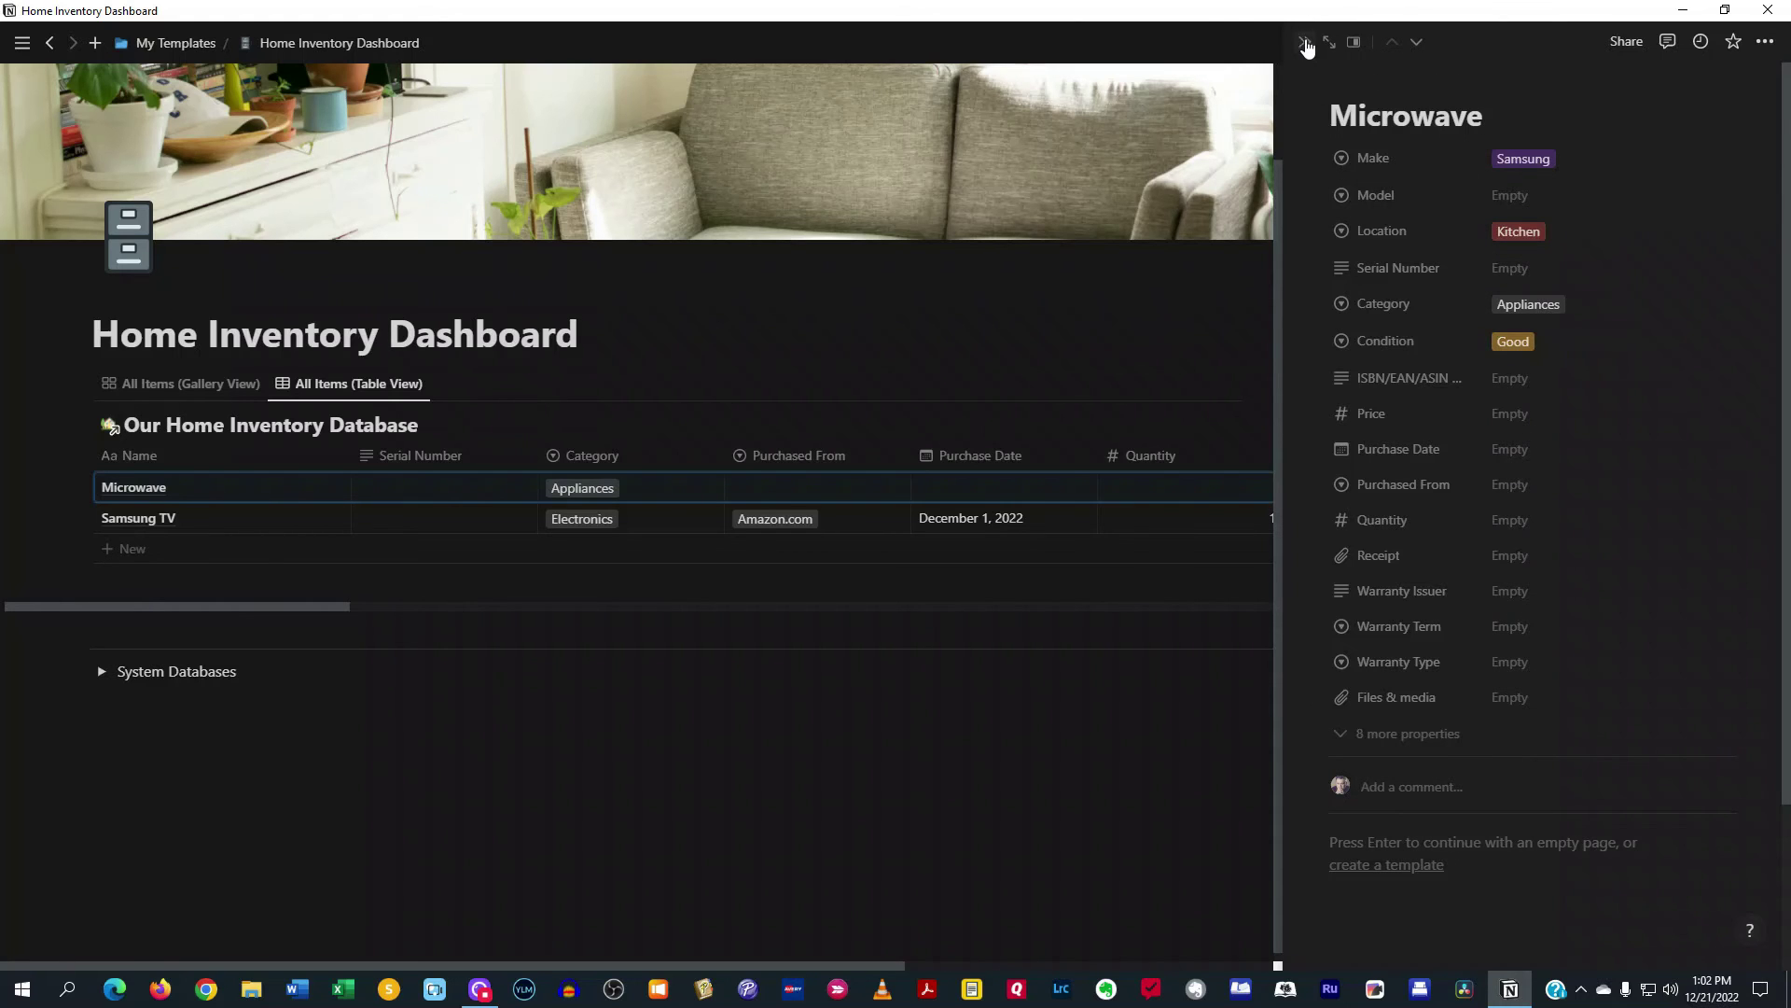
pyautogui.click(1305, 44)
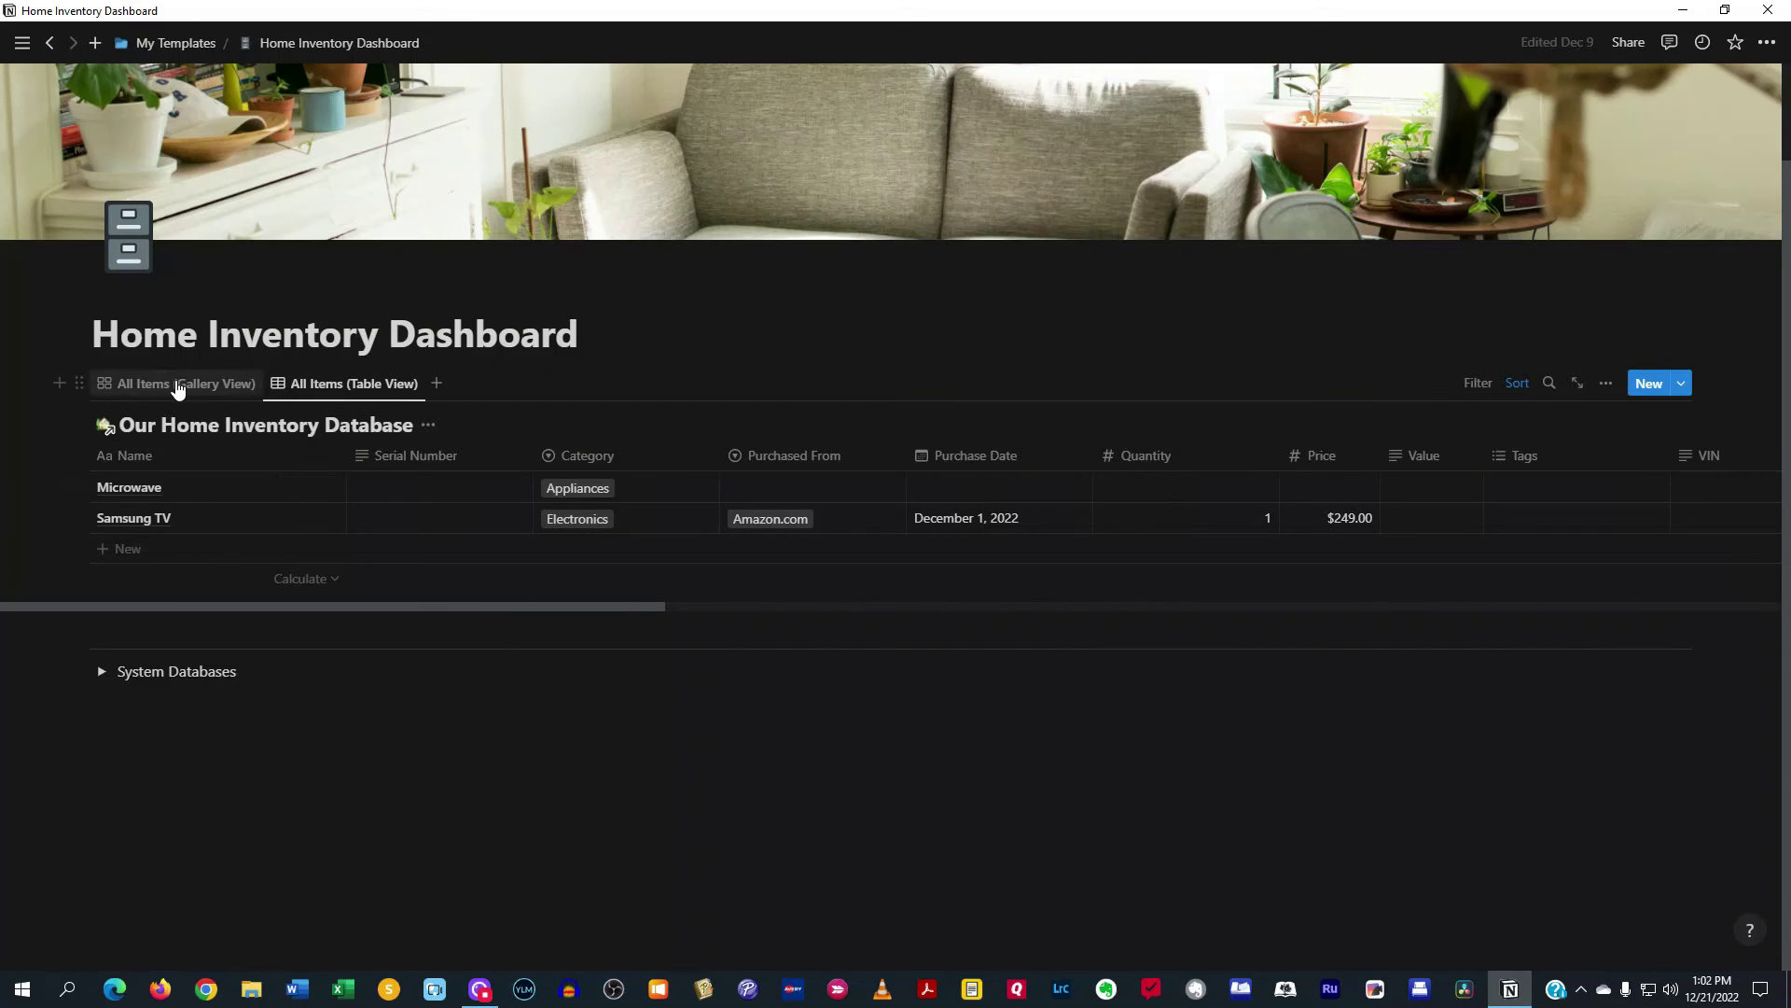
# - Return to the gallery and review the Samsung TV under Living Room and Microwave under Kitchen
pyautogui.click(176, 384)
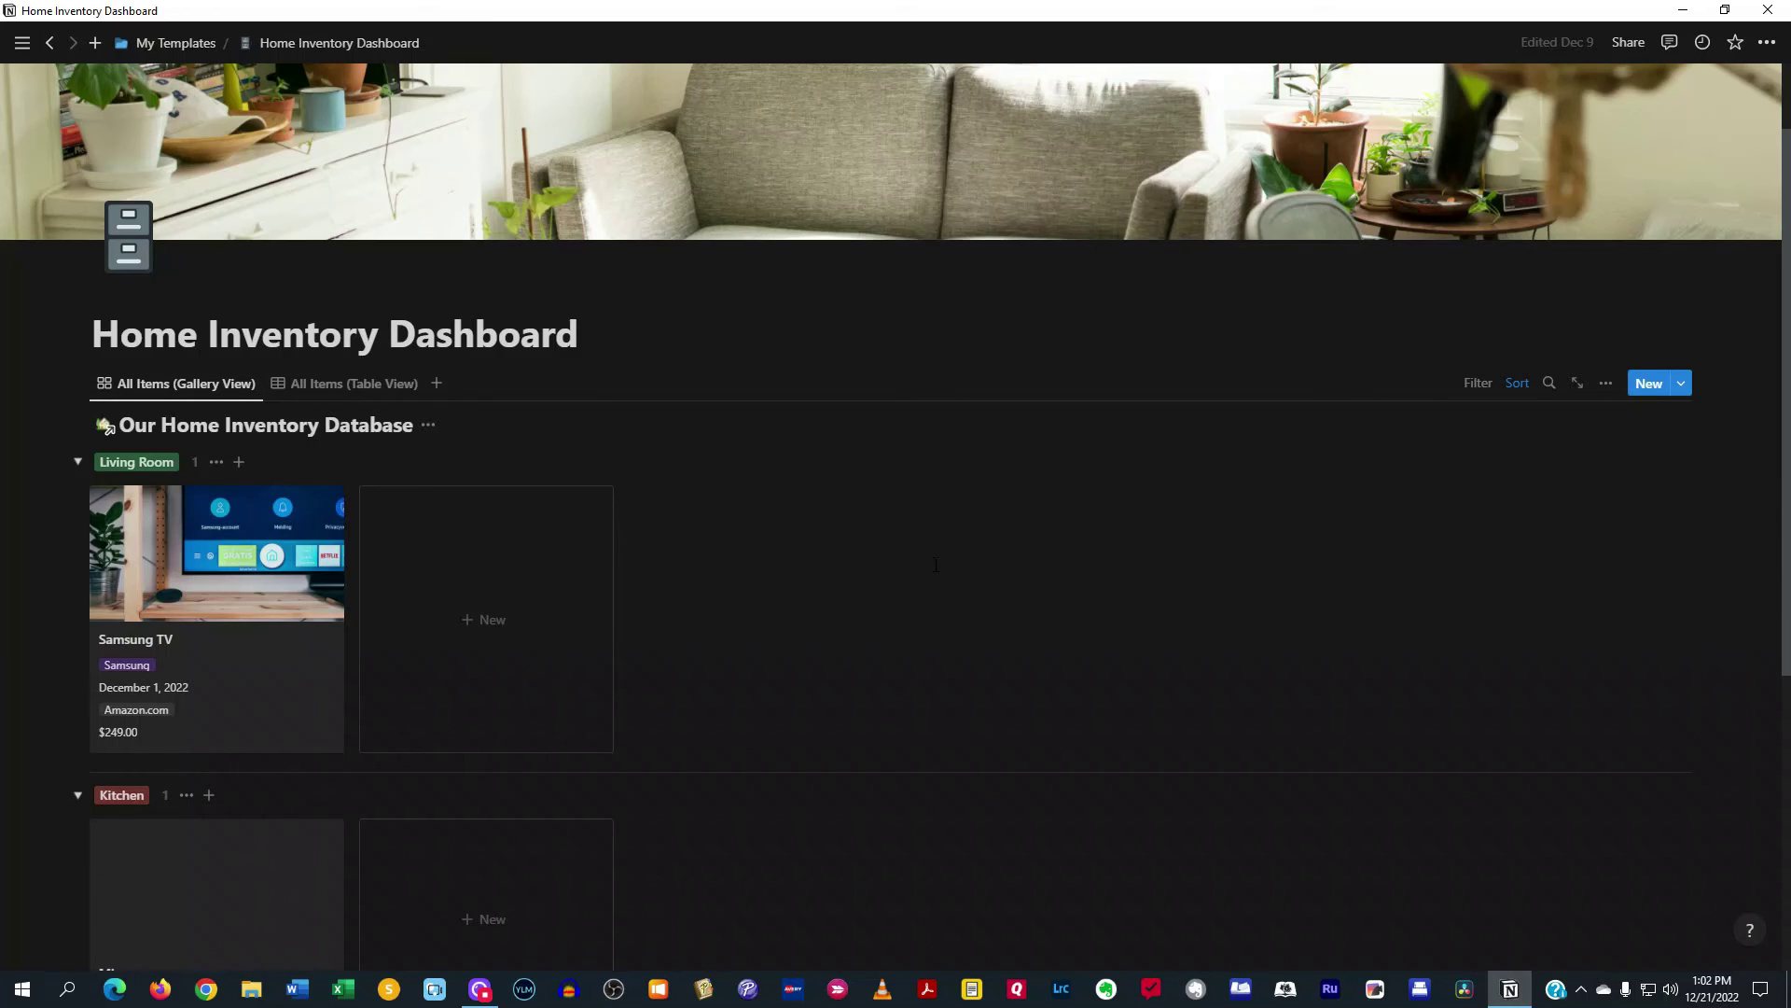
pyautogui.scroll(-5, 885, 695)
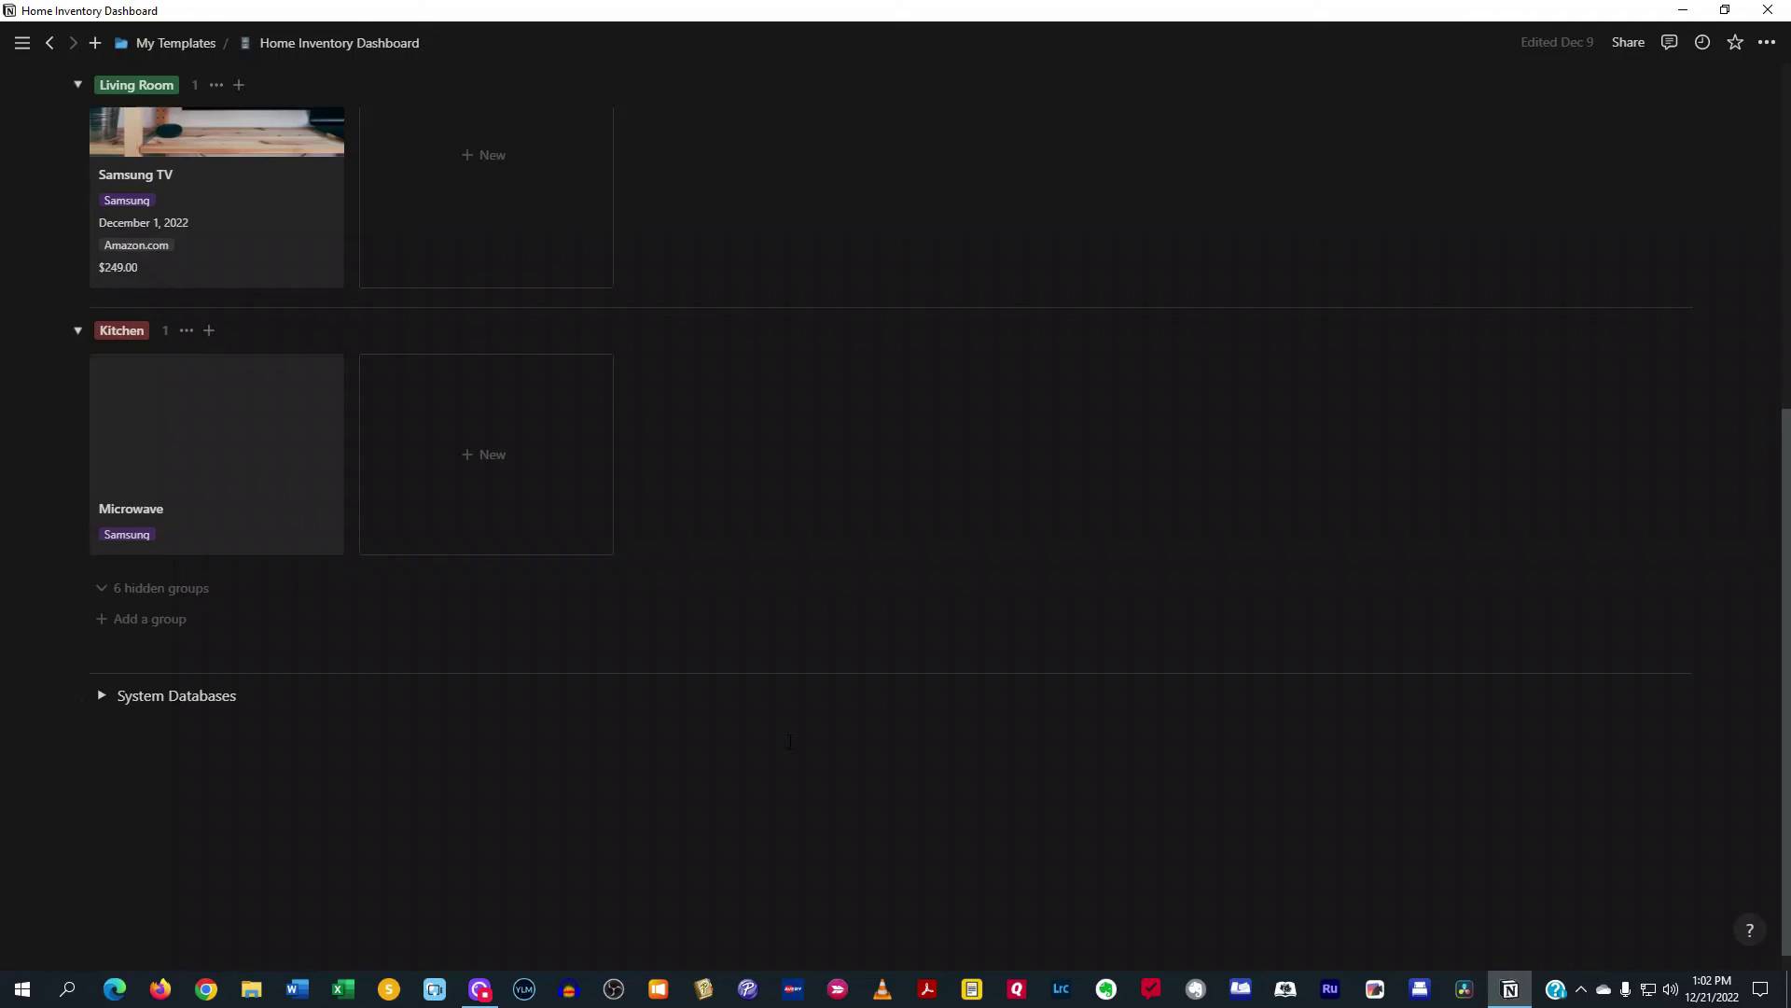
pyautogui.scroll(5, 790, 740)
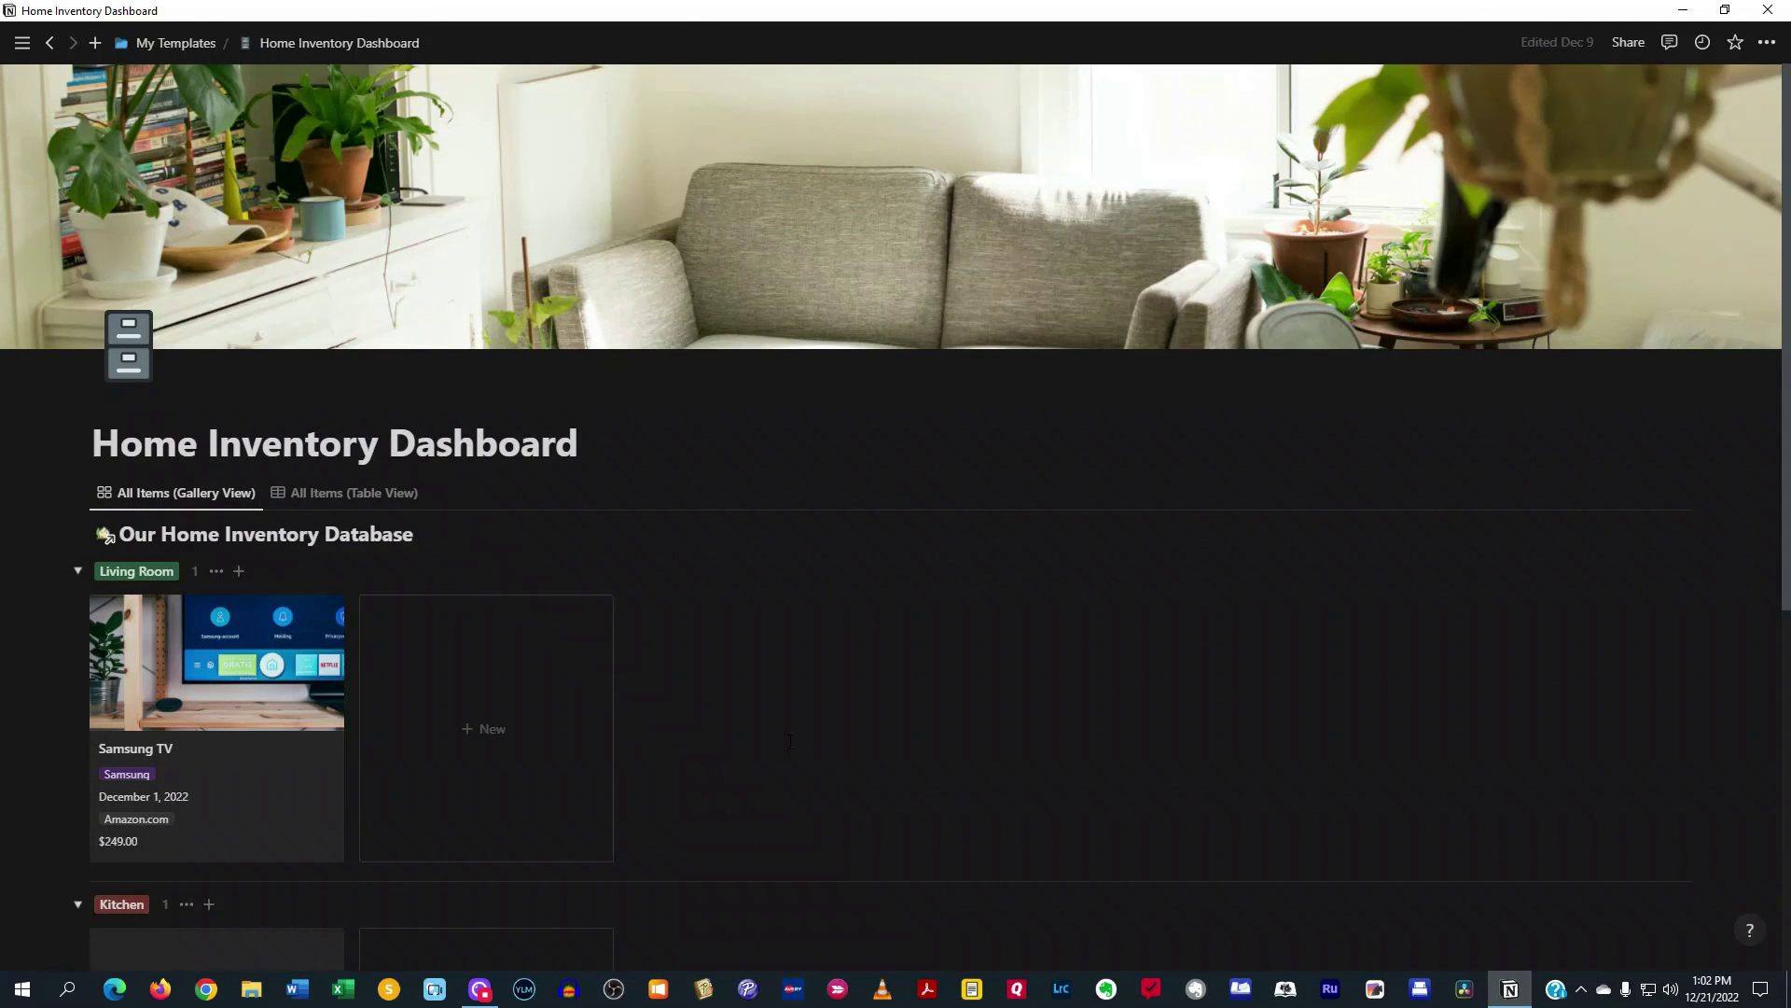